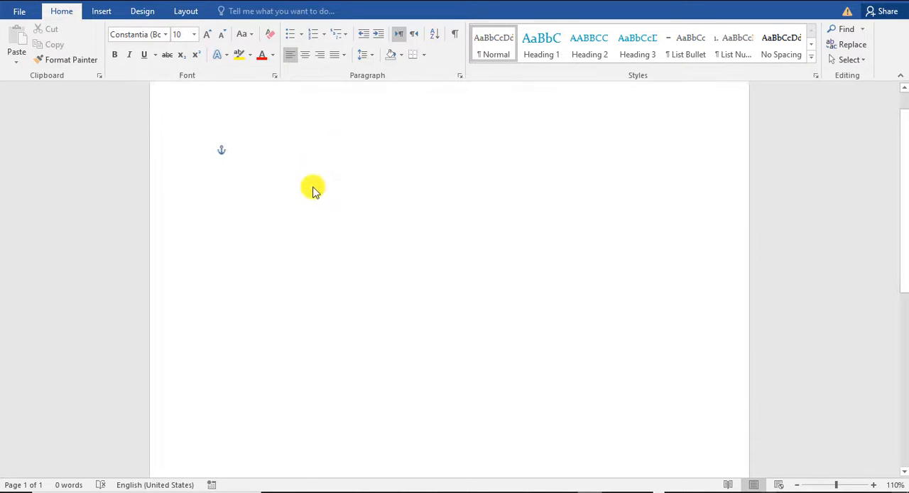
Draw a circle about 3.45" in diameter near the upper part of the page
{"action": "left_click", "coordinate": [104, 11]}
{"action": "left_click", "coordinate": [184, 53]}
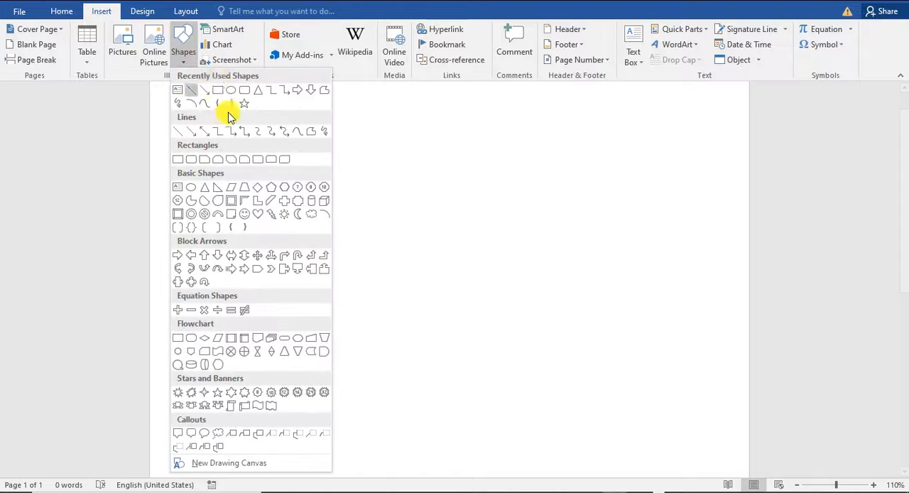
{"action": "left_click", "coordinate": [229, 92]}
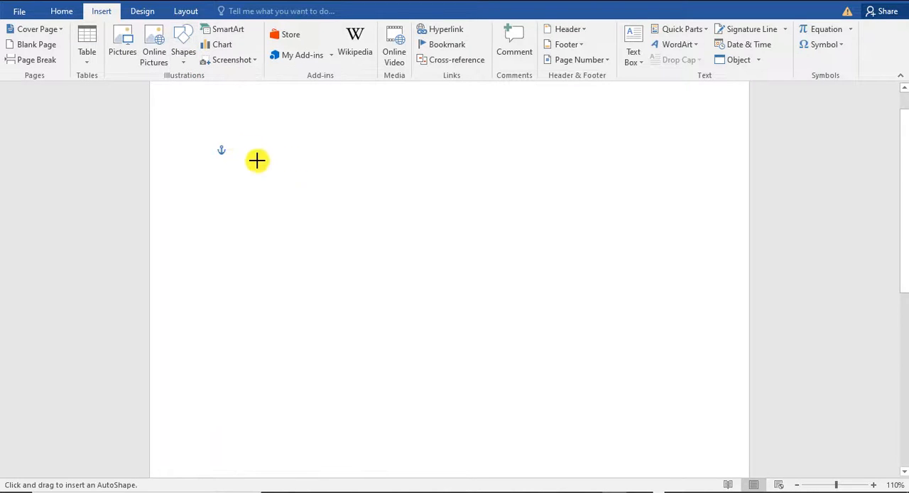
{"action": "left_click_drag", "start_coordinate": [227, 138], "coordinate": [471, 377]}
Remove the circle's outline and fill it with the standard dark red color
{"action": "left_click", "coordinate": [329, 44]}
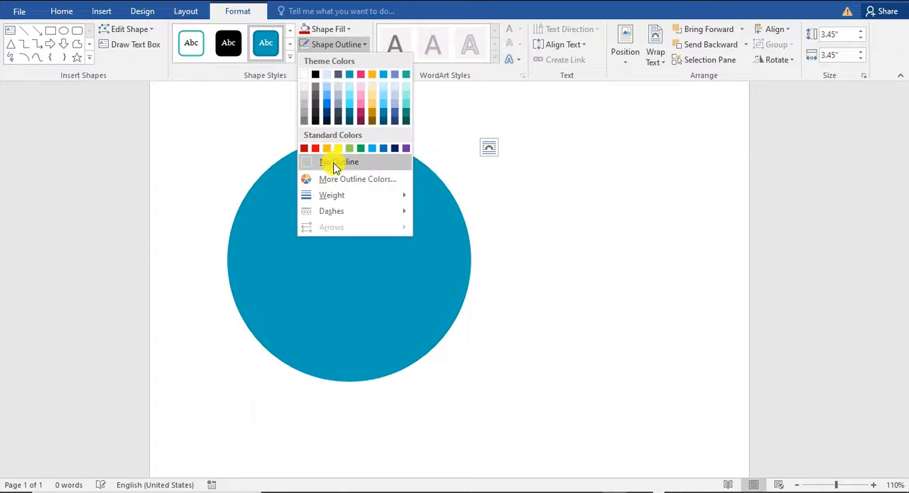
{"action": "left_click", "coordinate": [333, 162]}
{"action": "left_click", "coordinate": [327, 29]}
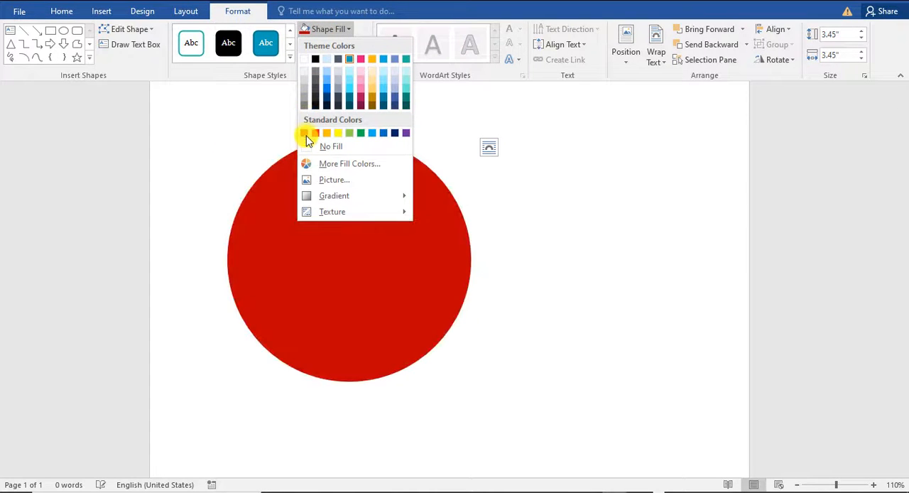
{"action": "left_click", "coordinate": [513, 233]}
{"action": "left_click", "coordinate": [327, 29]}
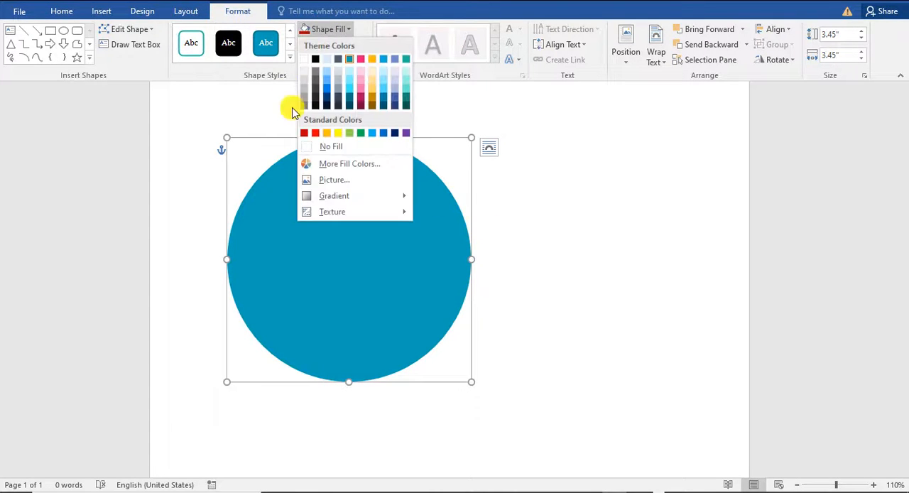
{"action": "left_click", "coordinate": [306, 133]}
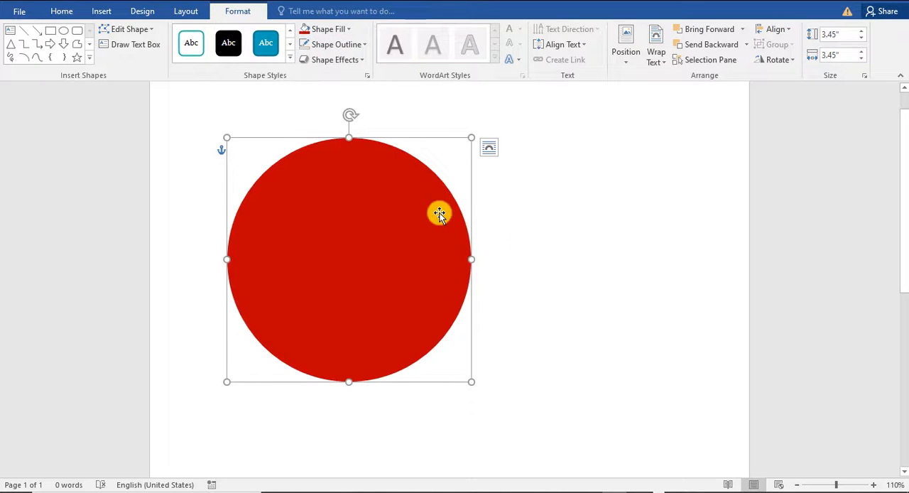
{"action": "left_click", "coordinate": [525, 238]}
Draw a second circle about 3.3" in diameter and move it over the right part of the red circle
{"action": "left_click", "coordinate": [373, 227]}
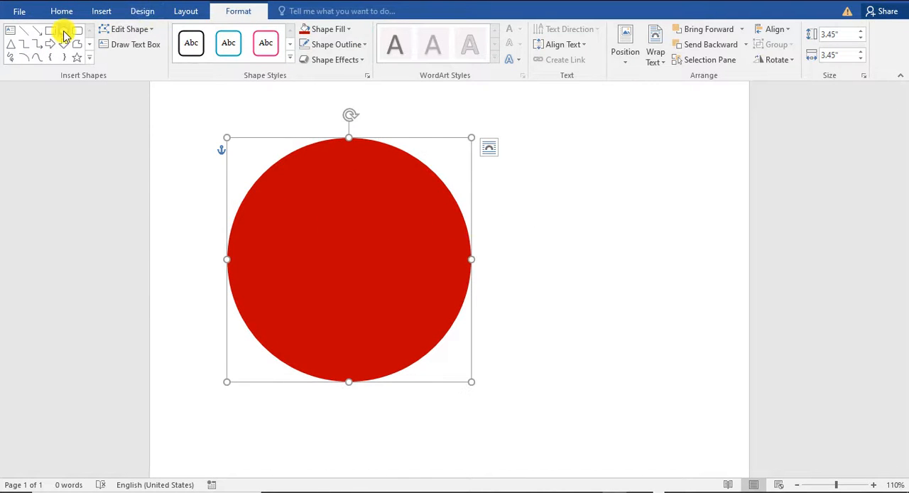
{"action": "left_click", "coordinate": [63, 31]}
{"action": "mouse_move", "coordinate": [494, 172]}
{"action": "left_mouse_down"}
{"action": "mouse_move", "coordinate": [599, 308]}
{"action": "mouse_move", "coordinate": [647, 393]}
{"action": "mouse_move", "coordinate": [646, 379]}
{"action": "left_mouse_up"}
{"action": "mouse_move", "coordinate": [565, 309]}
{"action": "left_mouse_down"}
{"action": "mouse_move", "coordinate": [511, 291]}
{"action": "mouse_move", "coordinate": [426, 291]}
{"action": "mouse_move", "coordinate": [420, 298]}
{"action": "left_mouse_up"}
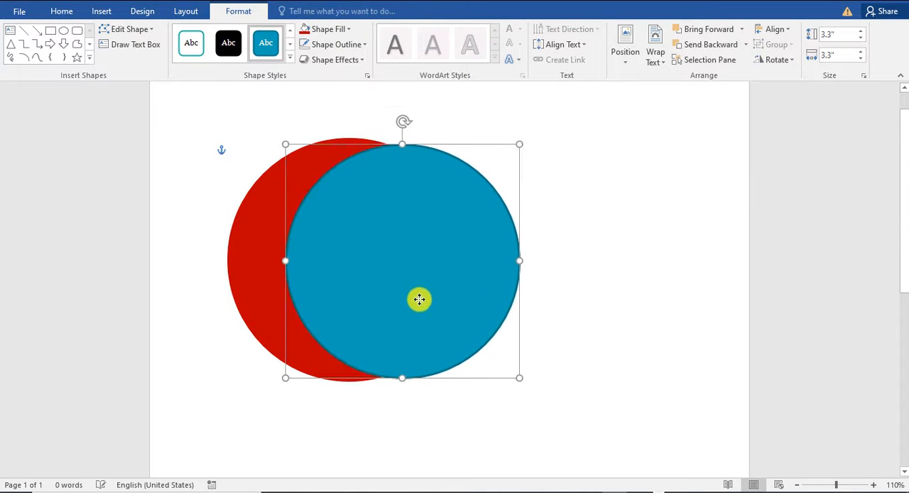
Remove the second circle's outline and fill it with white
{"action": "left_click", "coordinate": [364, 44]}
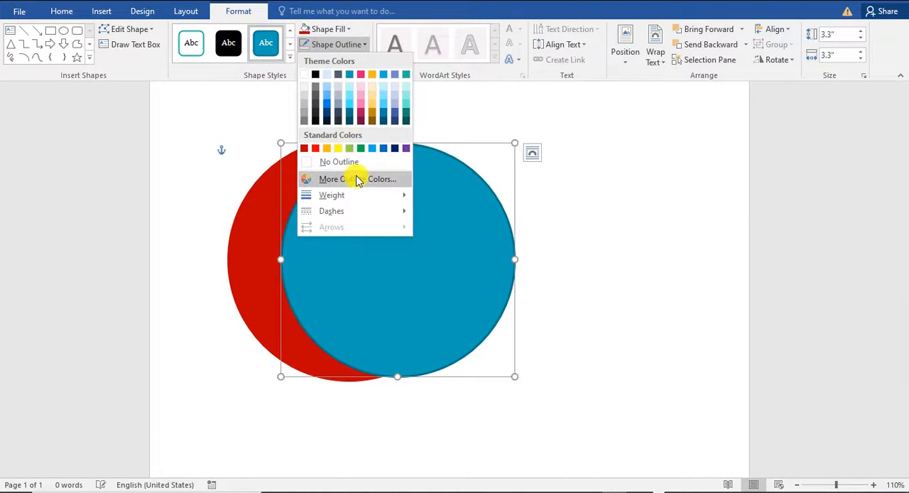
{"action": "left_click", "coordinate": [339, 162]}
{"action": "left_click", "coordinate": [324, 29]}
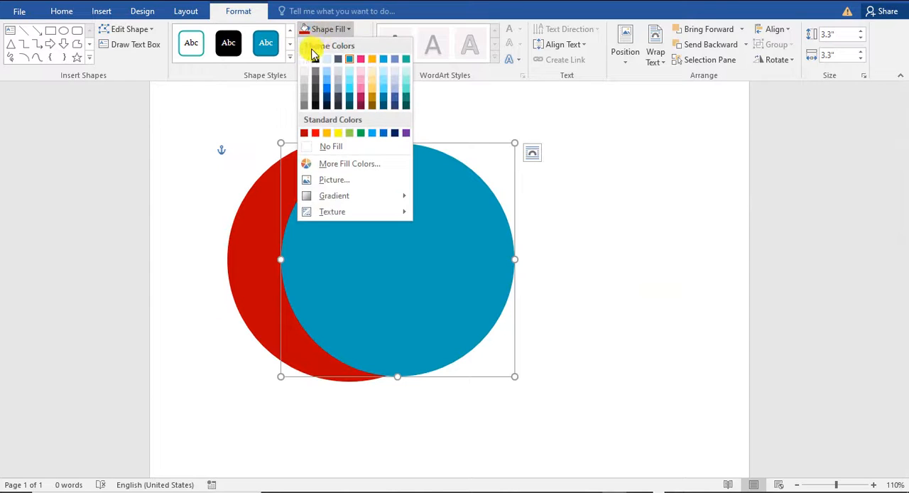
{"action": "left_click", "coordinate": [306, 59]}
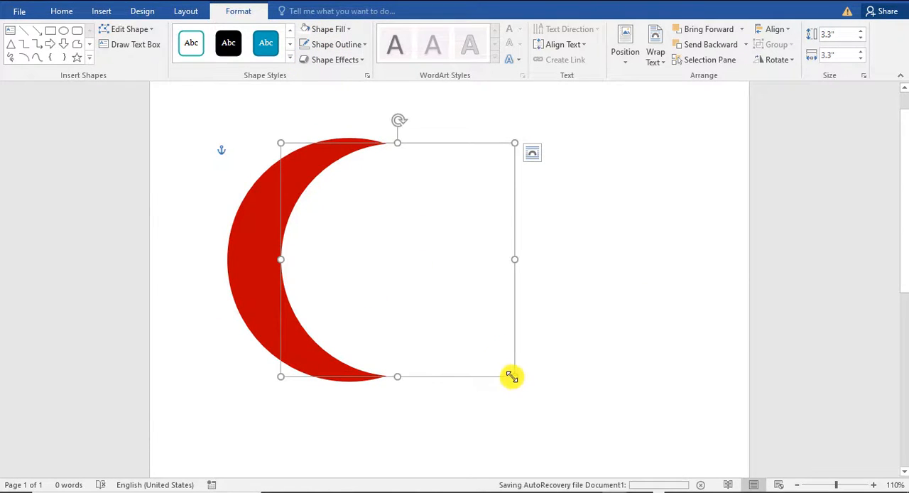
Shrink and reposition the white circle inside the red one so that a slim tapered red crescent remains
{"action": "left_click_drag", "start_coordinate": [512, 376], "coordinate": [468, 363]}
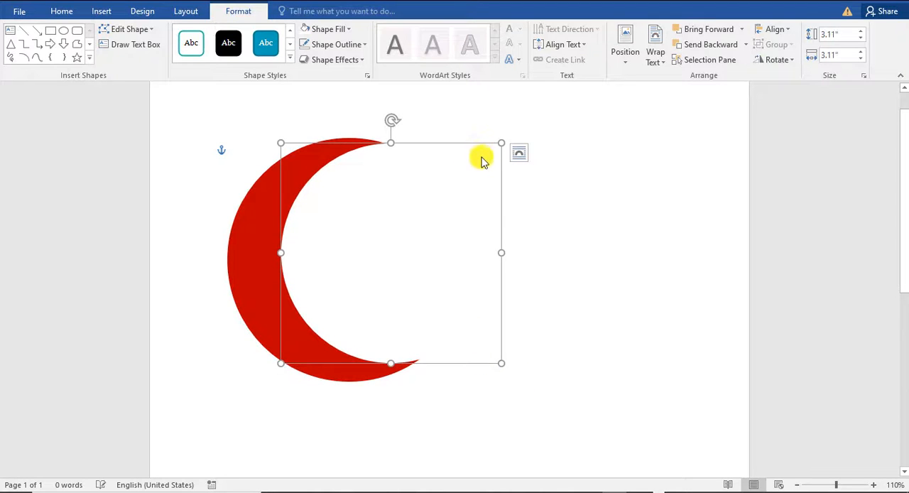
{"action": "left_click_drag", "start_coordinate": [498, 142], "coordinate": [473, 164]}
{"action": "mouse_move", "coordinate": [401, 264]}
{"action": "left_mouse_down"}
{"action": "mouse_move", "coordinate": [386, 253]}
{"action": "mouse_move", "coordinate": [401, 250]}
{"action": "left_mouse_up"}
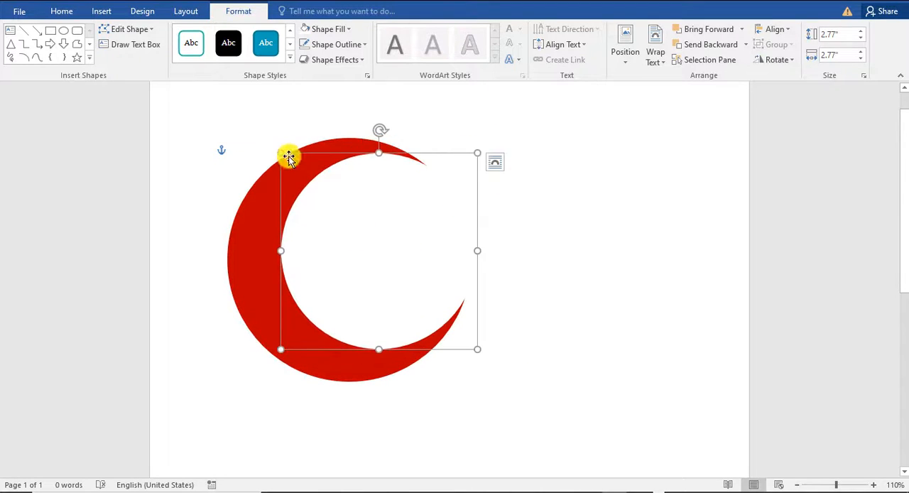
{"action": "left_click_drag", "start_coordinate": [282, 152], "coordinate": [270, 141]}
{"action": "left_click_drag", "start_coordinate": [269, 349], "coordinate": [246, 357]}
{"action": "left_click_drag", "start_coordinate": [478, 141], "coordinate": [467, 152]}
{"action": "left_click_drag", "start_coordinate": [419, 224], "coordinate": [428, 220]}
Group the red and white circles into one crescent object
{"action": "left_click", "coordinate": [247, 223], "text": "shift"}
{"action": "right_click", "coordinate": [248, 224]}
{"action": "mouse_move", "coordinate": [367, 302]}
{"action": "left_click", "coordinate": [398, 302]}
{"action": "double_click", "coordinate": [489, 218]}
{"action": "left_click", "coordinate": [489, 217]}
Duplicate the red crescent group with an offset and fill the copy's crescent with black
{"action": "left_click", "coordinate": [268, 197]}
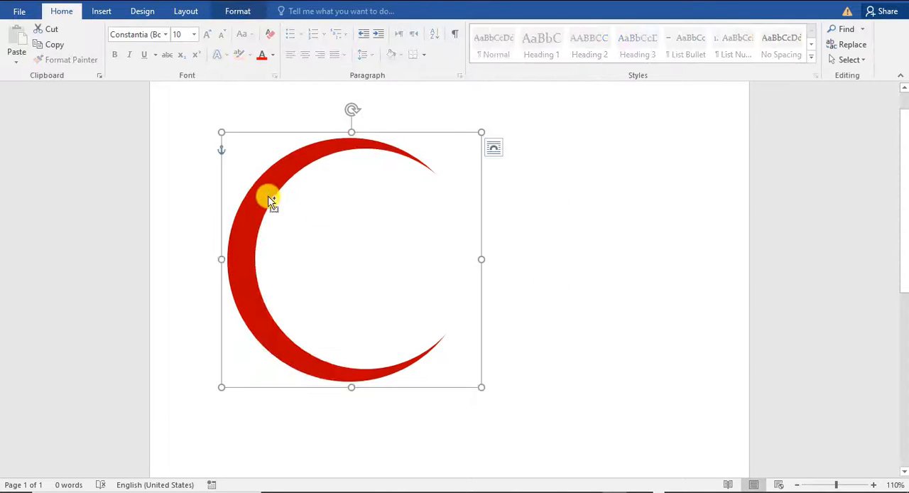
{"action": "left_click_drag", "start_coordinate": [268, 197], "coordinate": [359, 217]}
{"action": "double_click", "coordinate": [359, 221]}
{"action": "left_click", "coordinate": [337, 29]}
{"action": "left_click", "coordinate": [318, 60]}
{"action": "left_click", "coordinate": [563, 181]}
{"action": "left_click", "coordinate": [361, 208]}
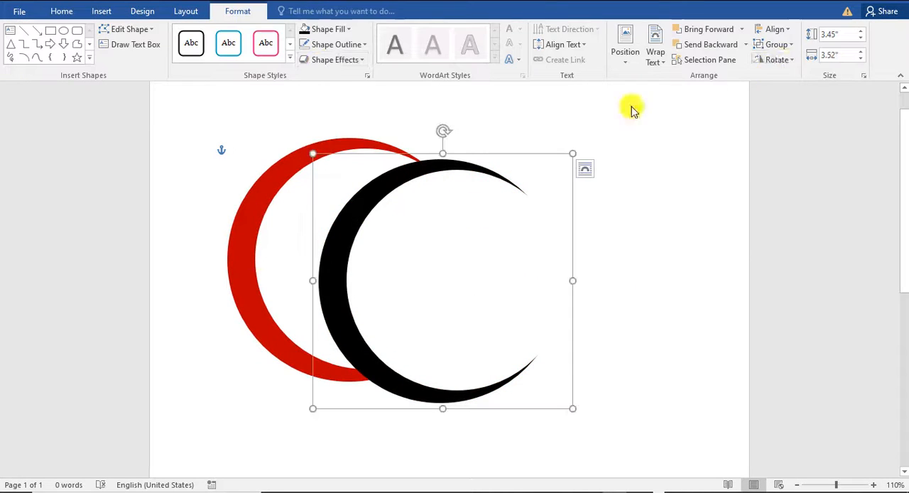
Flip the black crescent horizontally and scale it down to nest inside the red crescent, forming a ring
{"action": "left_click", "coordinate": [775, 59]}
{"action": "left_click", "coordinate": [780, 124]}
{"action": "left_click_drag", "start_coordinate": [553, 280], "coordinate": [514, 268]}
{"action": "left_click_drag", "start_coordinate": [531, 398], "coordinate": [491, 364]}
{"action": "left_click_drag", "start_coordinate": [469, 302], "coordinate": [453, 306]}
{"action": "left_click", "coordinate": [625, 295]}
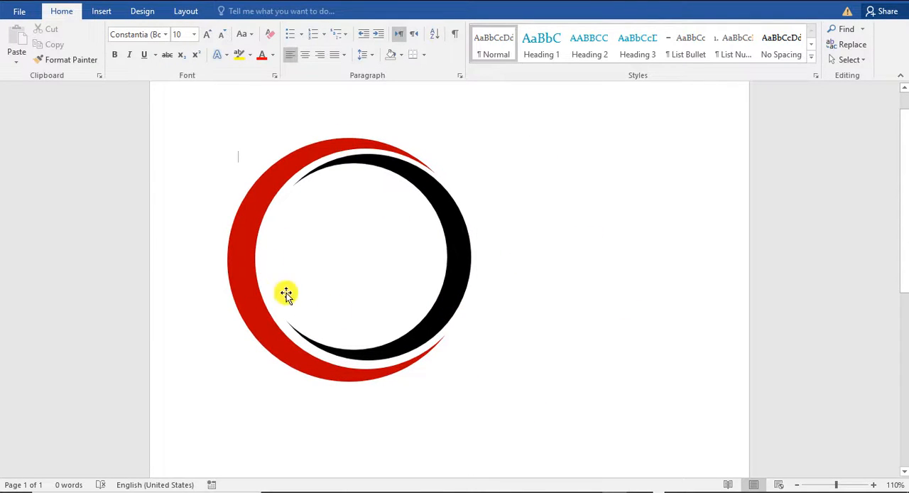
Group the red and black crescents into one ring object
{"action": "left_click", "coordinate": [437, 205]}
{"action": "left_click", "coordinate": [513, 230]}
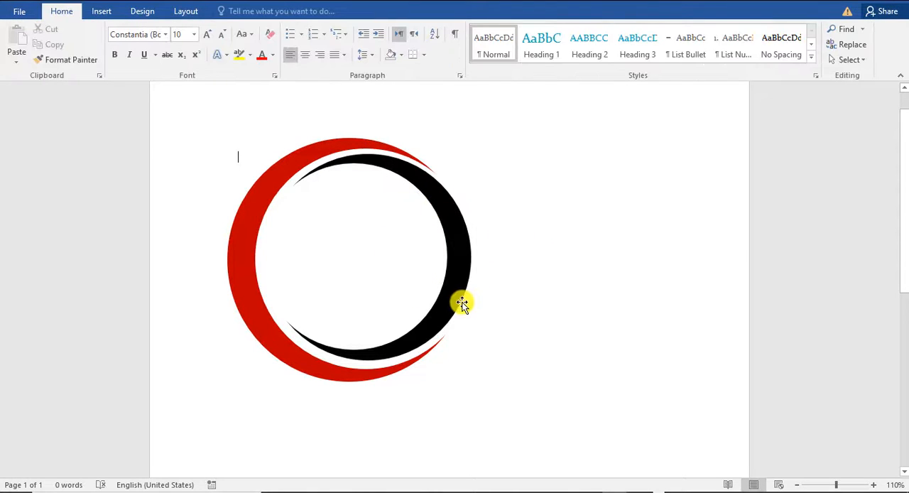
{"action": "scroll", "coordinate": [424, 313], "scroll_direction": "up", "scroll_amount": 2, "text": "ctrl"}
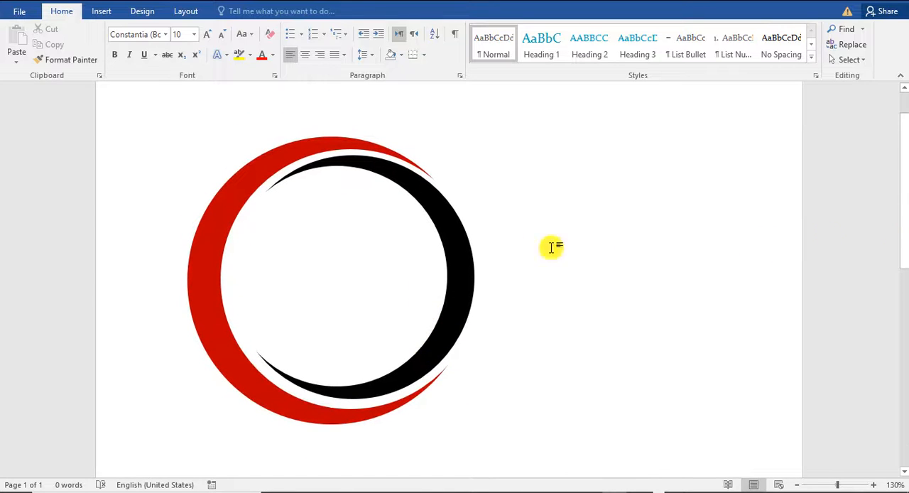
{"action": "left_click", "coordinate": [257, 191]}
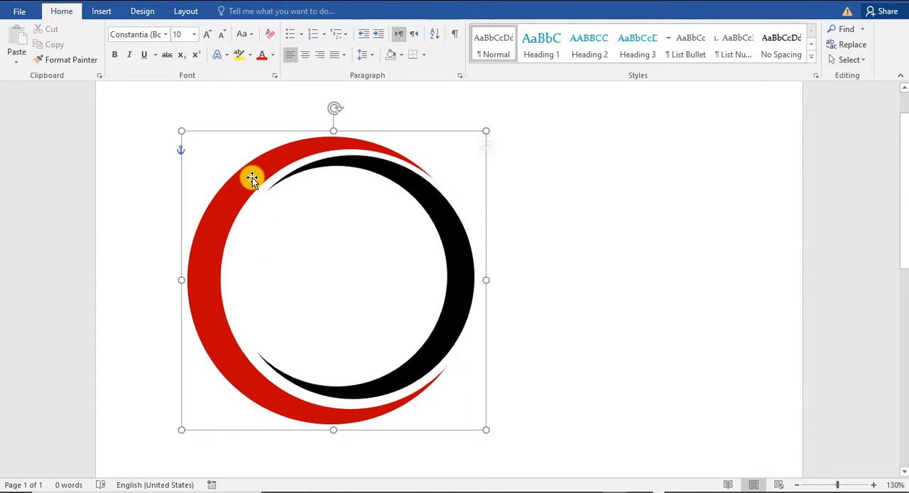
{"action": "left_click", "coordinate": [442, 235], "text": "shift"}
{"action": "right_click", "coordinate": [349, 169]}
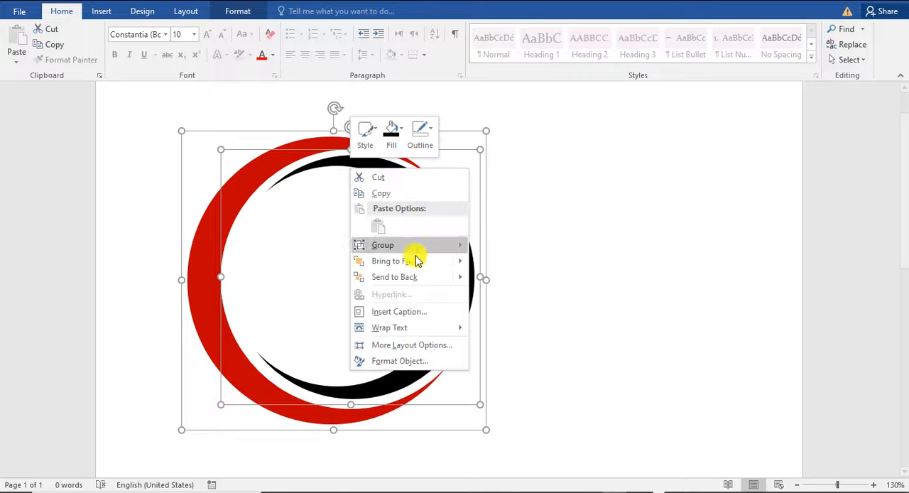
{"action": "left_click", "coordinate": [480, 247]}
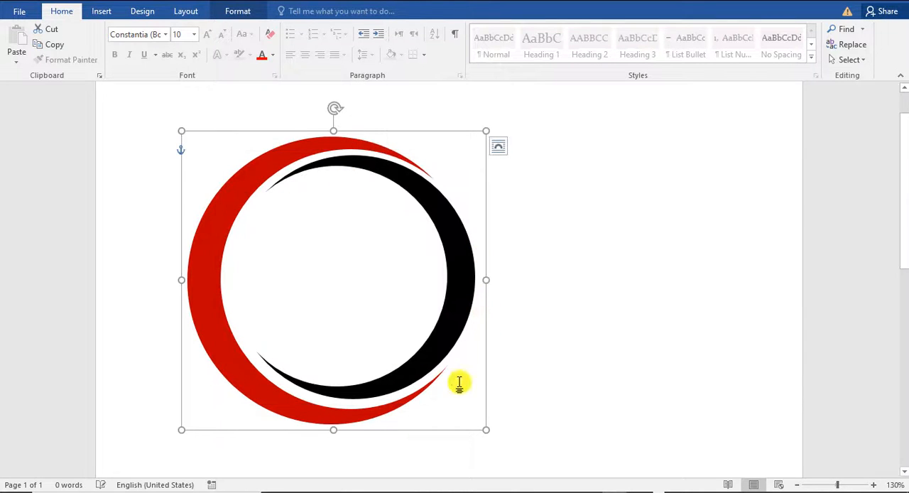
Move the grouped ring toward the middle of the page and shrink it slightly
{"action": "left_click_drag", "start_coordinate": [441, 348], "coordinate": [535, 339]}
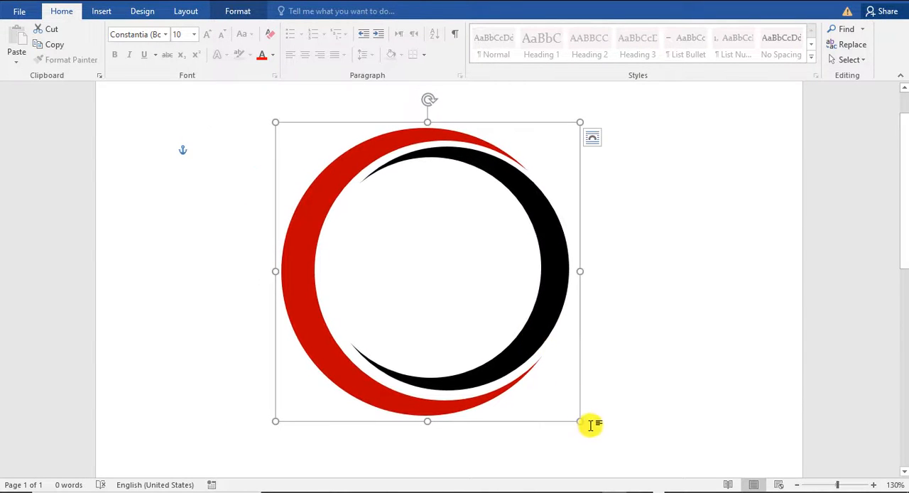
{"action": "left_click_drag", "start_coordinate": [580, 424], "coordinate": [542, 388]}
{"action": "left_click", "coordinate": [618, 341]}
{"action": "left_click", "coordinate": [531, 278]}
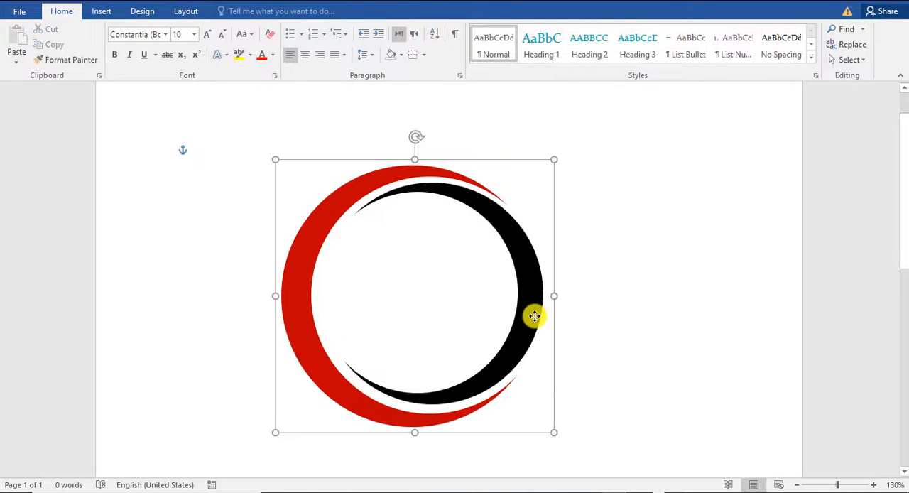
{"action": "left_click", "coordinate": [687, 347]}
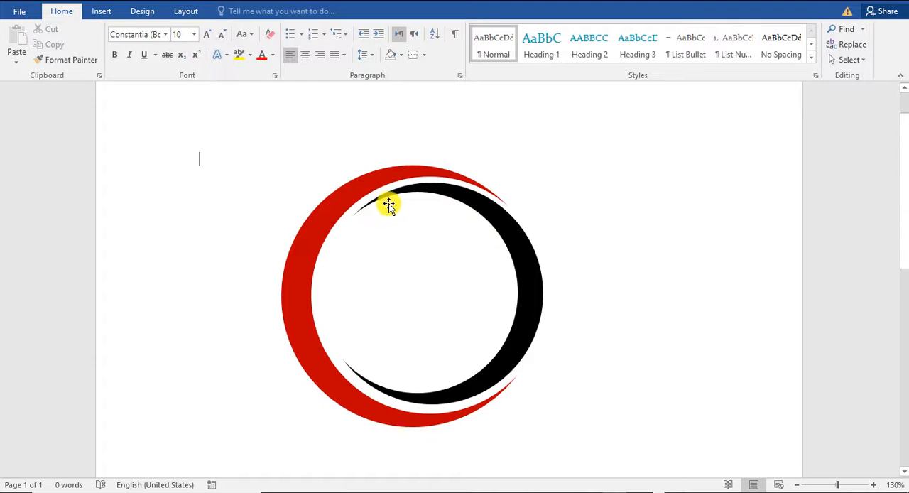
Draw a rectangle about 4.5" wide and 0.62" high across the middle of the ring
{"action": "left_click", "coordinate": [101, 12]}
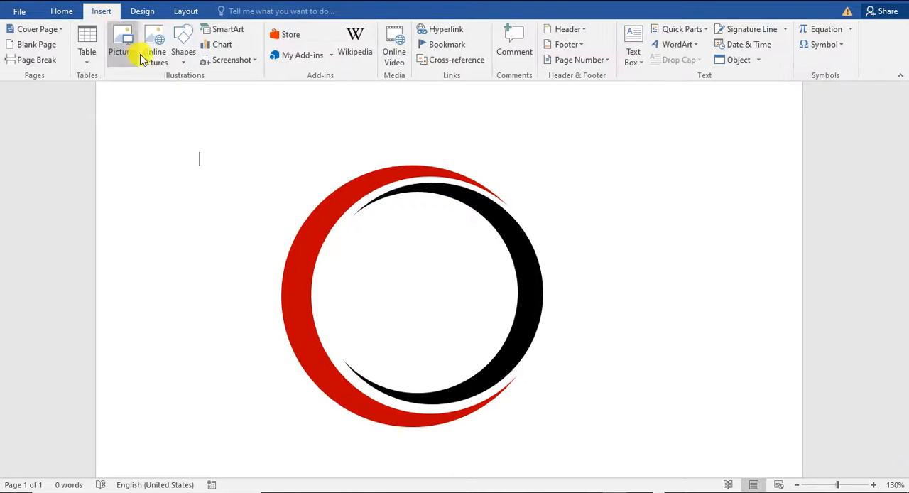
{"action": "left_click", "coordinate": [181, 52]}
{"action": "left_click", "coordinate": [217, 91]}
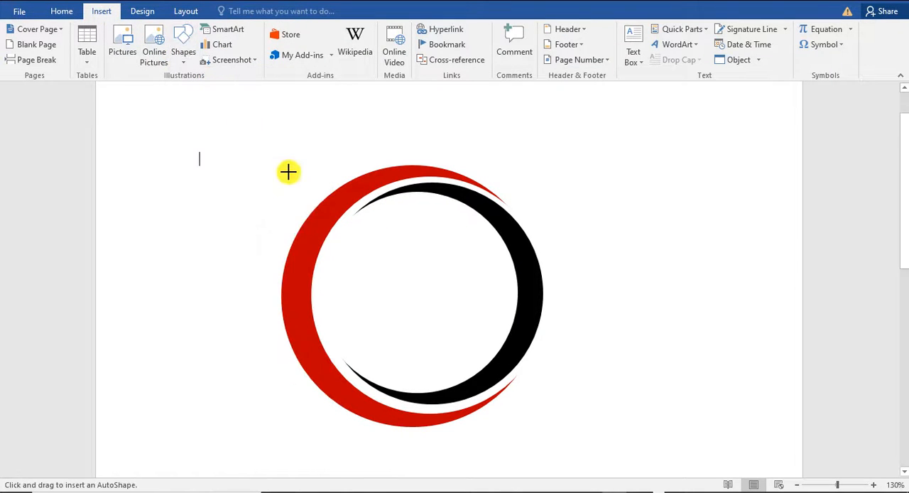
{"action": "left_click_drag", "start_coordinate": [224, 250], "coordinate": [601, 302]}
{"action": "left_click_drag", "start_coordinate": [509, 284], "coordinate": [512, 298]}
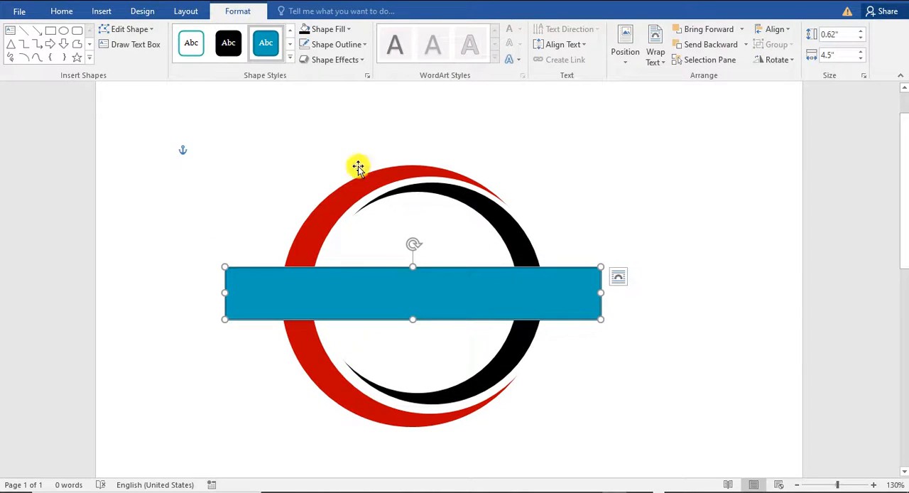
Give the rectangle a white fill with no outline and make it slightly taller to widen the gap in the ring
{"action": "left_click", "coordinate": [326, 29]}
{"action": "left_click", "coordinate": [308, 59]}
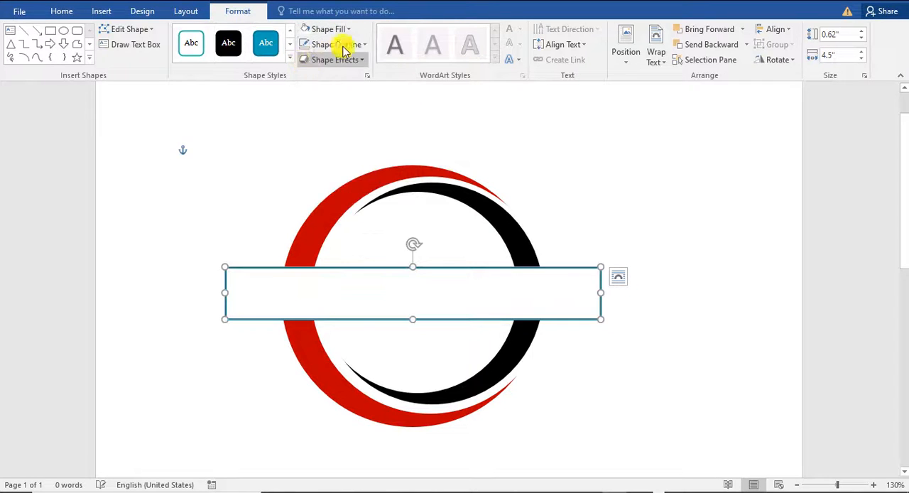
{"action": "left_click", "coordinate": [345, 47]}
{"action": "left_click", "coordinate": [339, 163]}
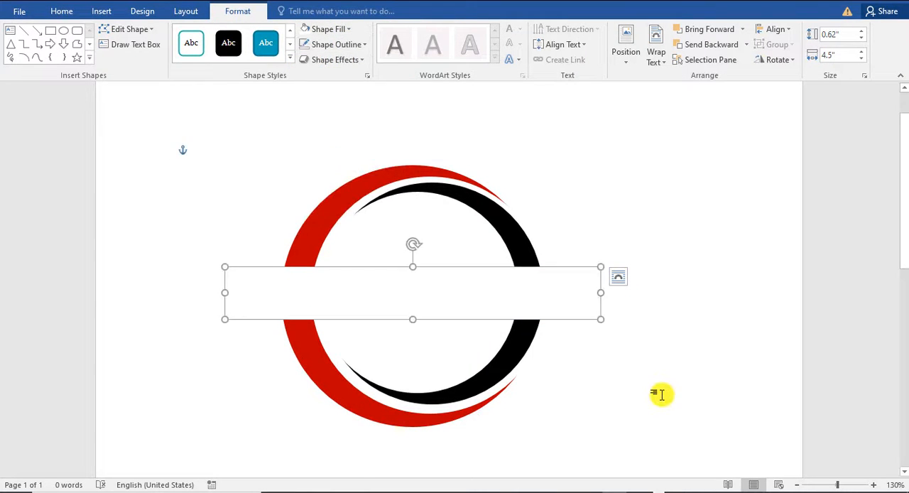
{"action": "left_click", "coordinate": [661, 395]}
{"action": "left_click", "coordinate": [412, 269]}
{"action": "left_click", "coordinate": [696, 334]}
Draw a thin black horizontal bar about 3.89" wide and 0.12" high across the ring's gap and lengthen it slightly
{"action": "left_click", "coordinate": [104, 11]}
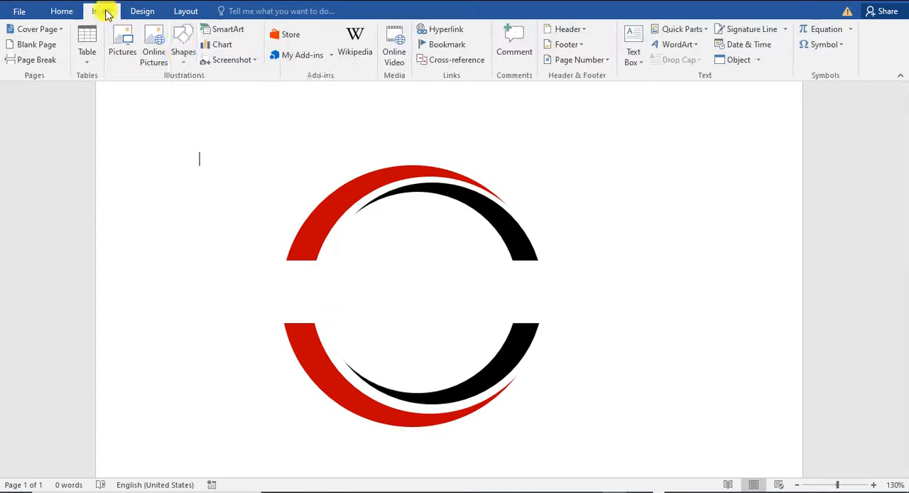
{"action": "left_click", "coordinate": [183, 46]}
{"action": "left_click", "coordinate": [176, 103]}
{"action": "left_click_drag", "start_coordinate": [256, 281], "coordinate": [579, 285]}
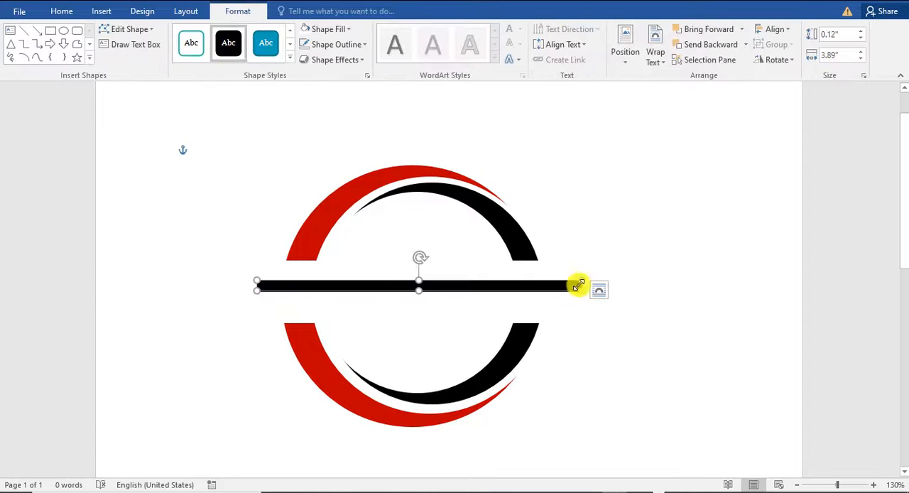
{"action": "left_click", "coordinate": [678, 377]}
{"action": "left_click", "coordinate": [417, 287]}
{"action": "left_click", "coordinate": [678, 389]}
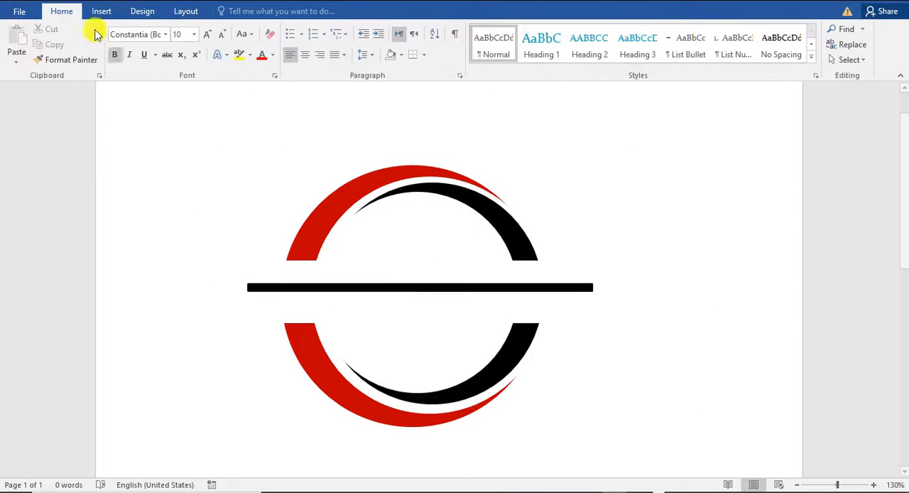
Draw a vertical rounded rectangle about 0.22" wide and 0.79" high at the left end of the black bar
{"action": "left_click", "coordinate": [102, 11]}
{"action": "left_click", "coordinate": [183, 46]}
{"action": "left_click", "coordinate": [239, 95]}
{"action": "left_click_drag", "start_coordinate": [229, 249], "coordinate": [244, 316]}
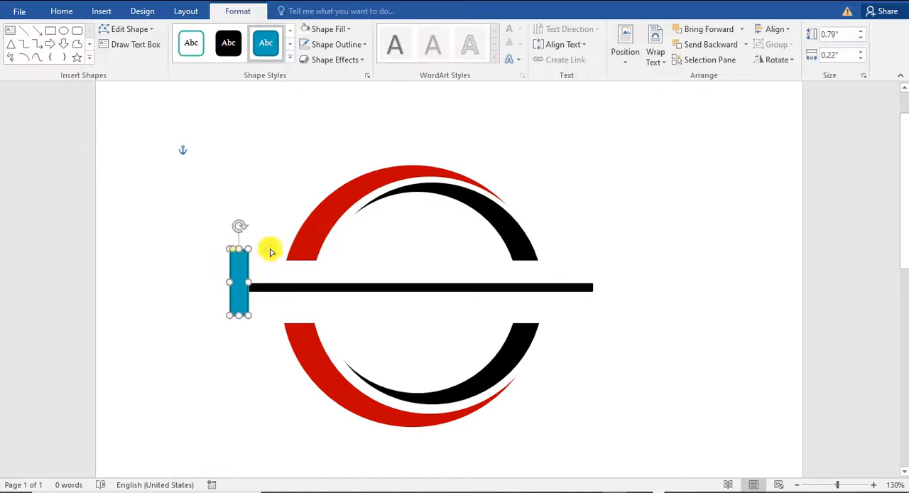
Apply the black shape style to the vertical rectangle and resize it to about 0.16" wide and 1.22" high
{"action": "left_click", "coordinate": [228, 44]}
{"action": "left_click_drag", "start_coordinate": [245, 284], "coordinate": [240, 282]}
{"action": "left_click_drag", "start_coordinate": [236, 271], "coordinate": [246, 274]}
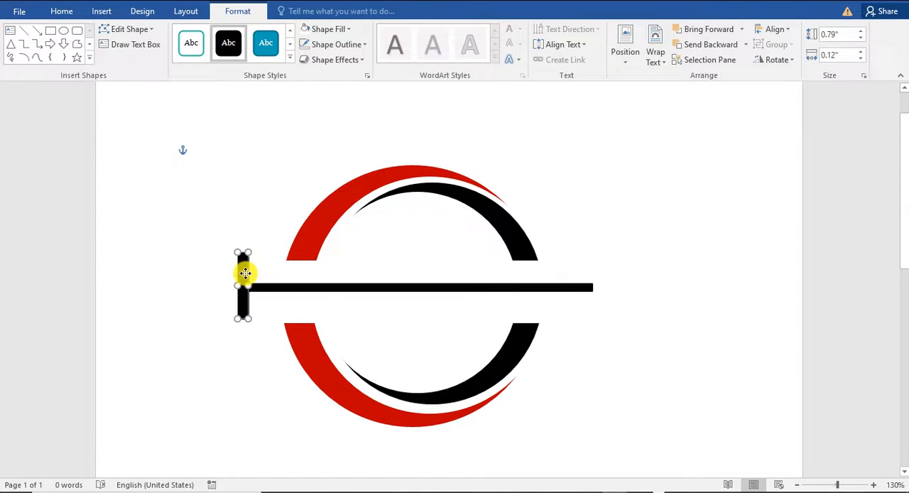
{"action": "left_click_drag", "start_coordinate": [244, 310], "coordinate": [245, 353]}
{"action": "left_click", "coordinate": [240, 311]}
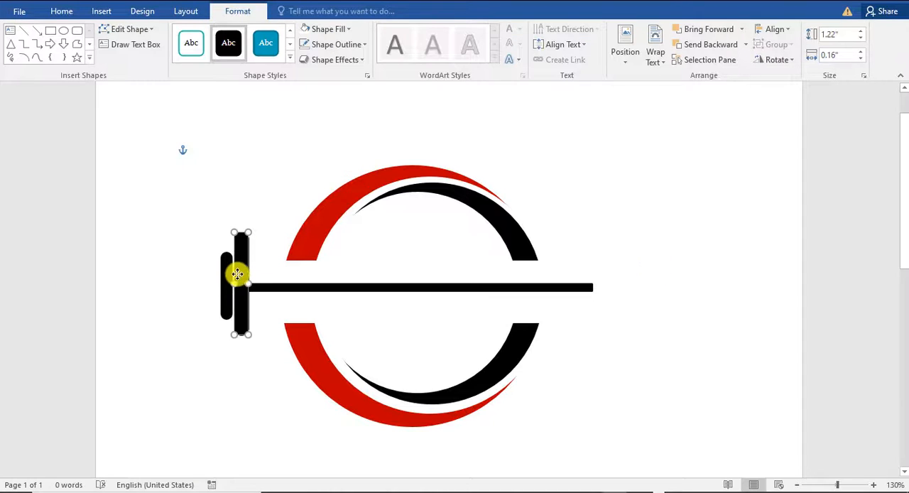
Space out the two smaller vertical plates beside the tall one and shorten the outermost plate at both ends
{"action": "left_click", "coordinate": [227, 295]}
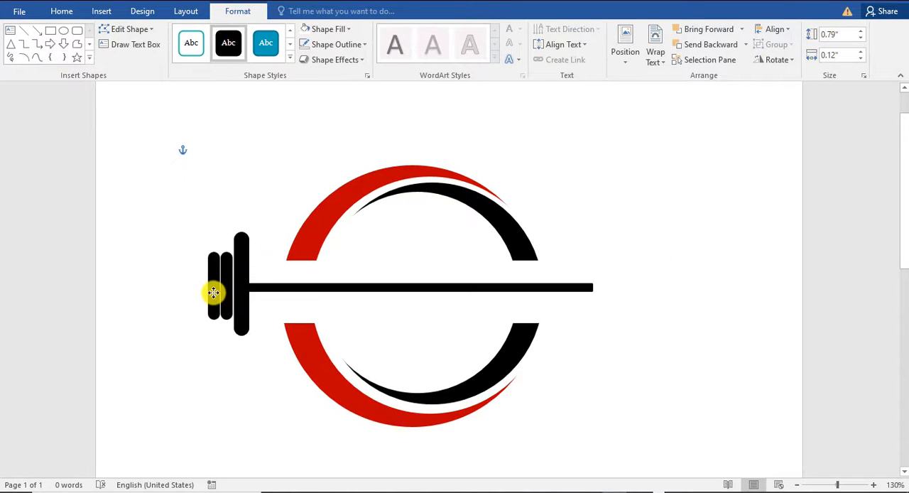
{"action": "key", "text": "Left"}
{"action": "key", "text": "Left"}
{"action": "left_click", "coordinate": [229, 308]}
{"action": "key", "text": "Left"}
{"action": "left_click", "coordinate": [213, 265]}
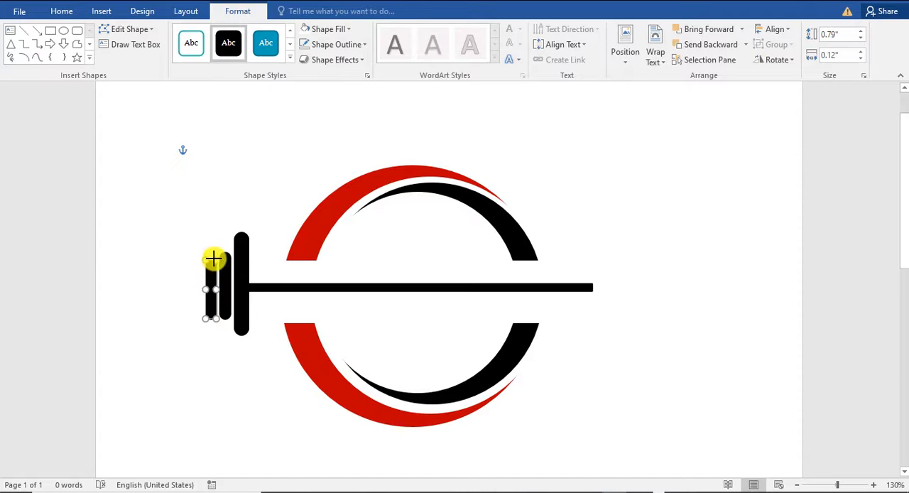
{"action": "left_click_drag", "start_coordinate": [211, 273], "coordinate": [216, 267]}
{"action": "left_click_drag", "start_coordinate": [214, 319], "coordinate": [213, 309]}
{"action": "left_click", "coordinate": [203, 205]}
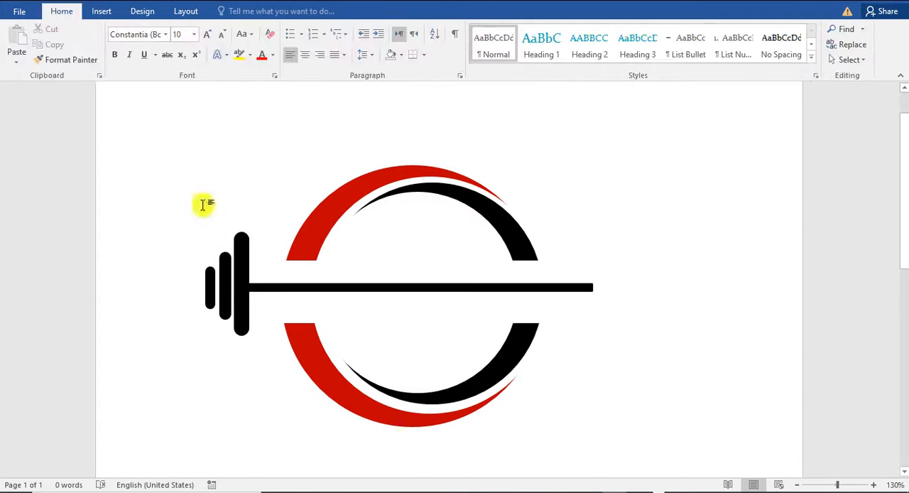
Give the tallest vertical plate a white outline
{"action": "left_click", "coordinate": [243, 239]}
{"action": "left_click", "coordinate": [337, 44]}
{"action": "left_click", "coordinate": [308, 74]}
{"action": "left_click", "coordinate": [547, 222]}
Select the three vertical plates at the bar's left end and group them
{"action": "left_click", "coordinate": [226, 291]}
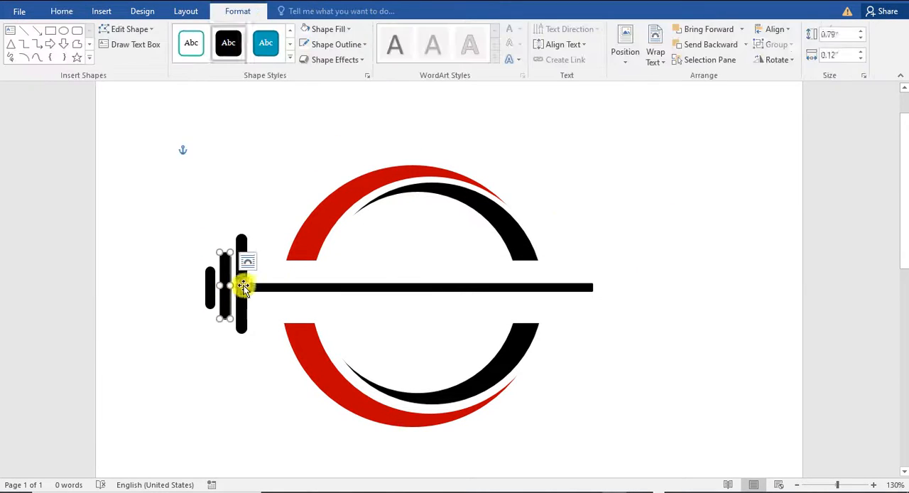
{"action": "left_click", "coordinate": [246, 290], "text": "shift"}
{"action": "left_click", "coordinate": [212, 291], "text": "shift"}
{"action": "left_click", "coordinate": [227, 295]}
{"action": "left_click", "coordinate": [242, 297], "text": "shift"}
{"action": "left_click", "coordinate": [211, 299], "text": "shift"}
{"action": "right_click", "coordinate": [210, 304]}
{"action": "left_click", "coordinate": [349, 197]}
{"action": "left_click", "coordinate": [266, 241]}
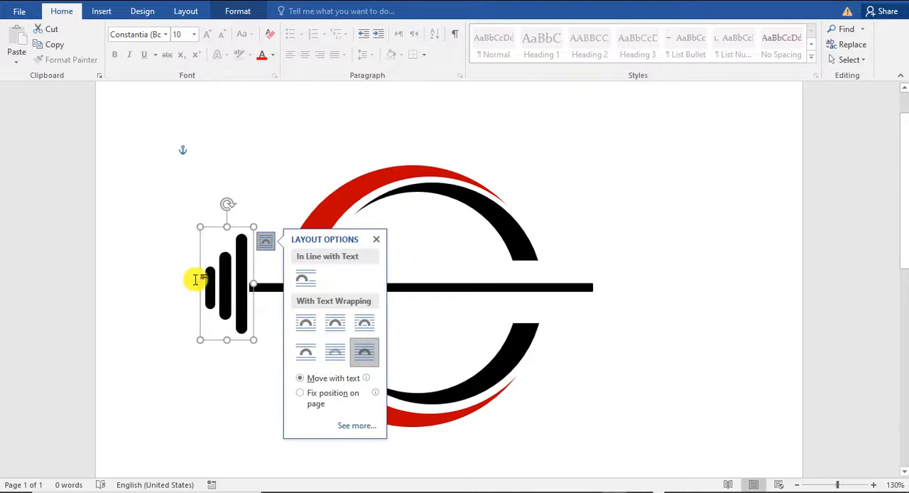
Copy the plate group to the bar's right end and flip the copy horizontally
{"action": "left_click_drag", "start_coordinate": [199, 283], "coordinate": [625, 285]}
{"action": "left_click", "coordinate": [238, 11]}
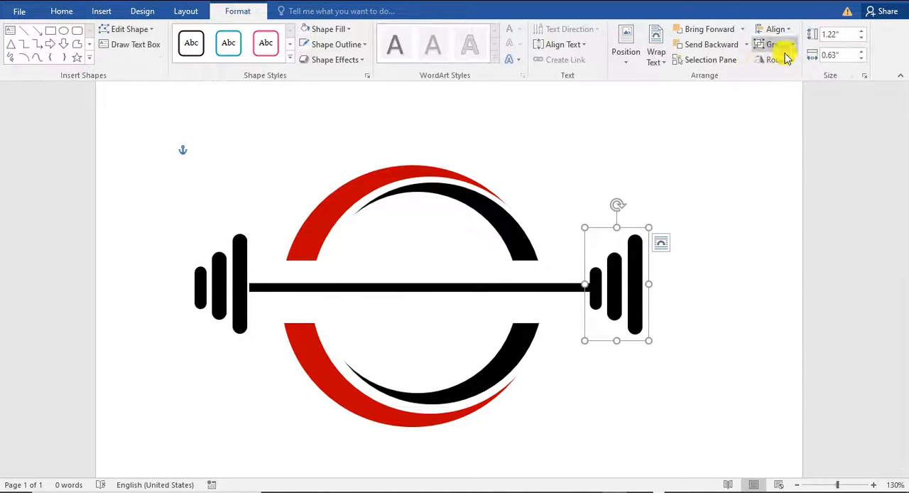
{"action": "left_click", "coordinate": [785, 59]}
{"action": "left_click", "coordinate": [799, 123]}
{"action": "left_click", "coordinate": [757, 288]}
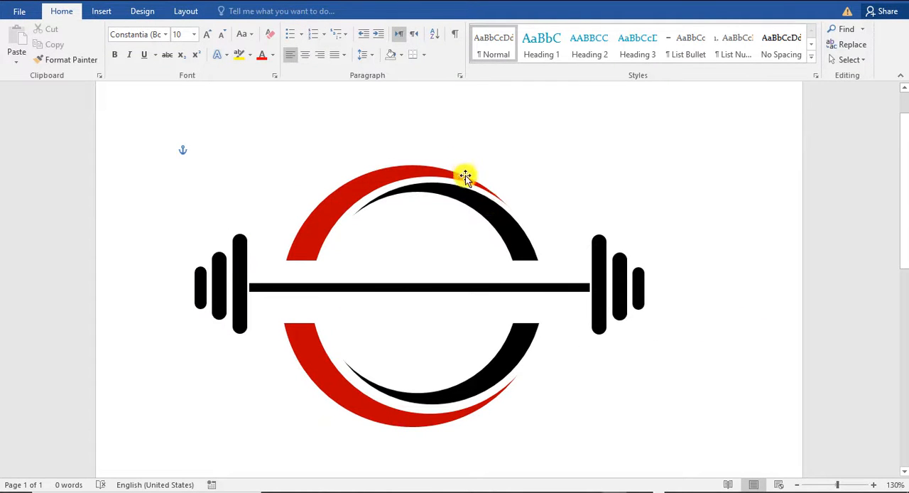
Shorten the black bar to about 3.72" wide and move both plate groups inward against its ends
{"action": "left_click", "coordinate": [571, 285]}
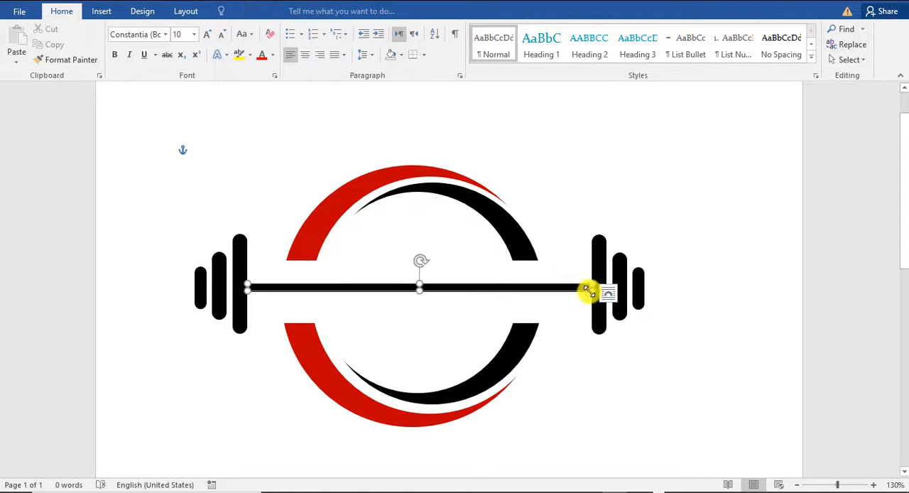
{"action": "left_click_drag", "start_coordinate": [589, 286], "coordinate": [572, 293]}
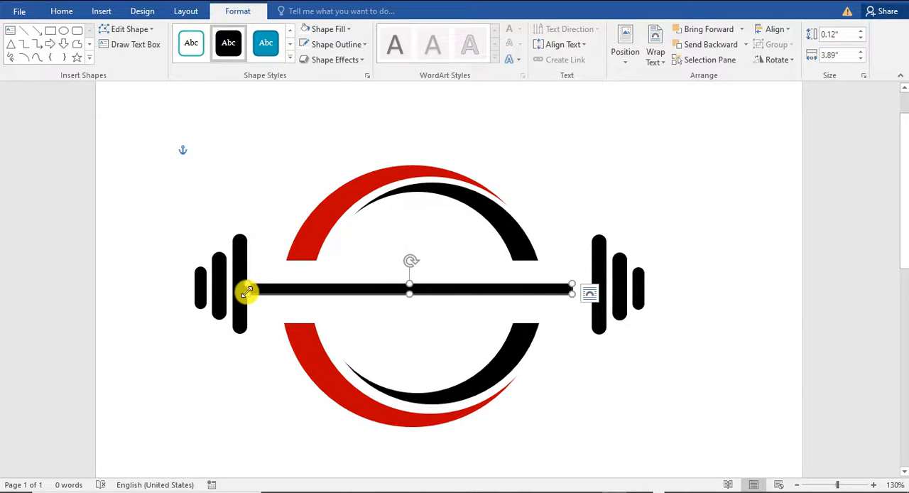
{"action": "left_click", "coordinate": [567, 427]}
{"action": "left_click_drag", "start_coordinate": [618, 296], "coordinate": [605, 296]}
{"action": "left_click", "coordinate": [679, 355]}
{"action": "left_click_drag", "start_coordinate": [220, 276], "coordinate": [233, 276]}
{"action": "left_click", "coordinate": [633, 373]}
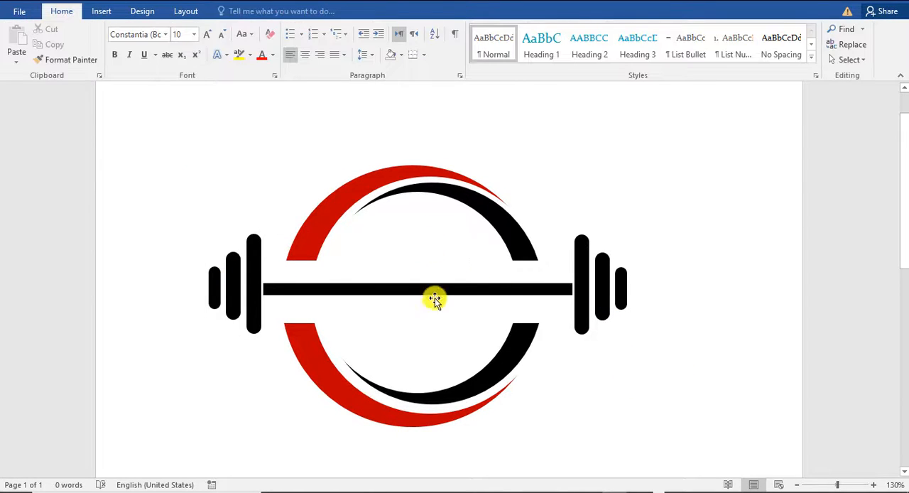
Draw a rectangle about 2.67" wide and 0.37" high over the middle of the black bar
{"action": "left_click", "coordinate": [102, 10]}
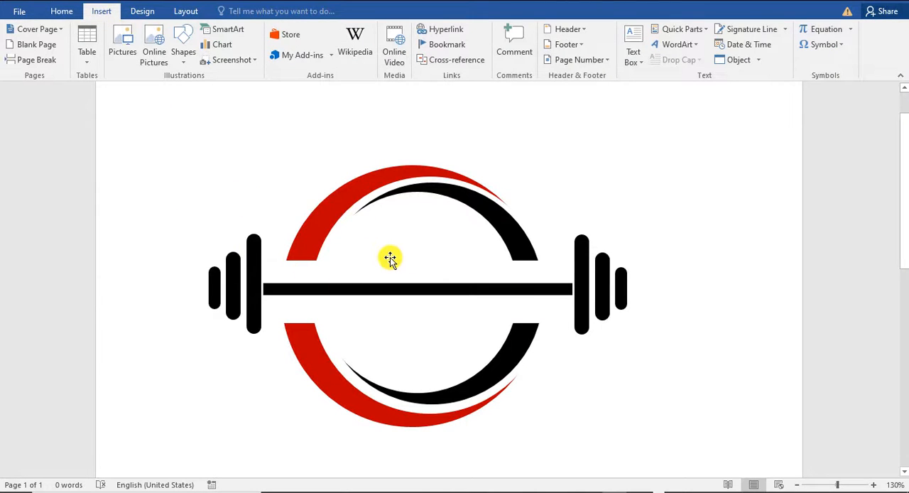
{"action": "left_click", "coordinate": [181, 54]}
{"action": "left_click", "coordinate": [220, 91]}
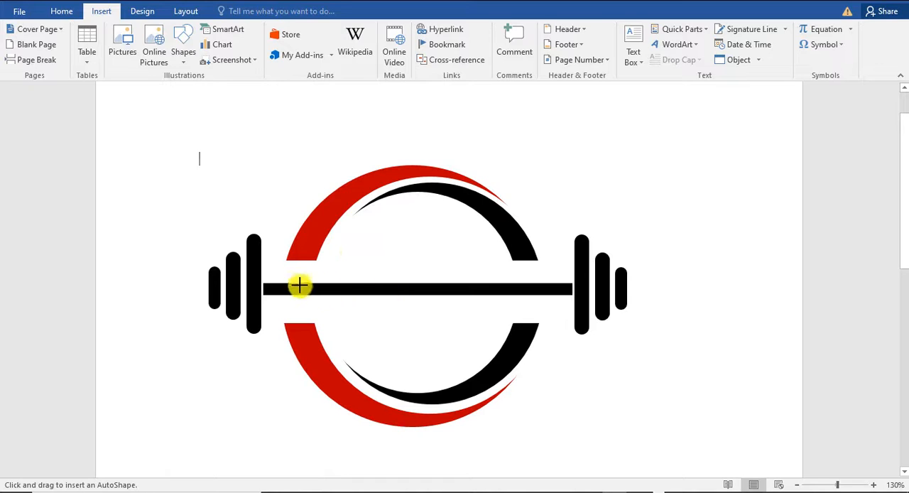
{"action": "left_click_drag", "start_coordinate": [310, 277], "coordinate": [534, 307]}
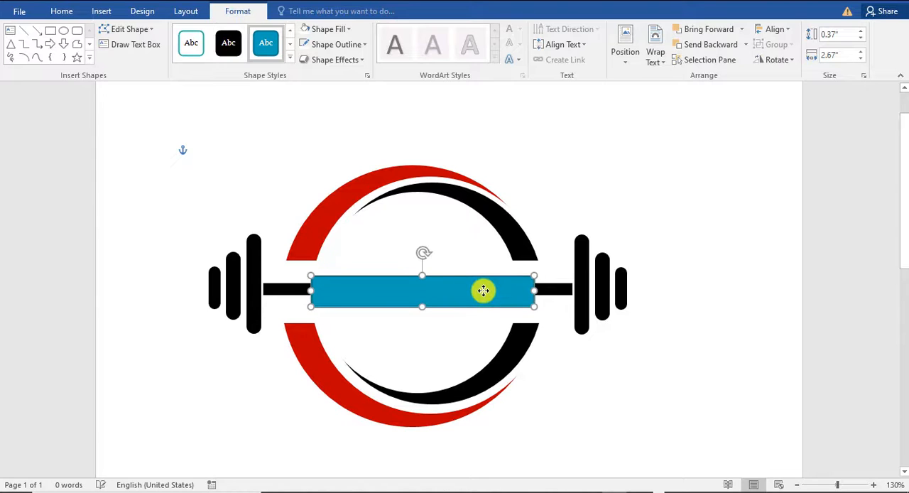
{"action": "key", "text": "Up"}
{"action": "key", "text": "Down"}
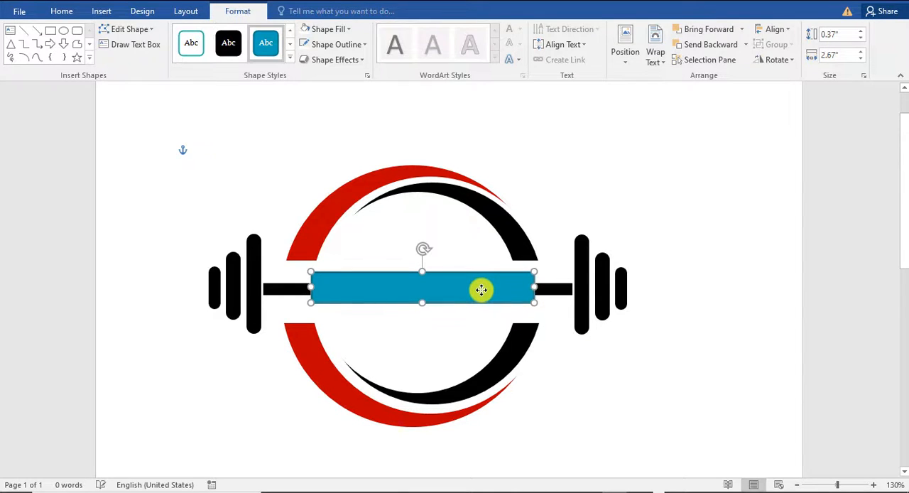
Give the rectangle over the bar a white fill and no outline
{"action": "left_click", "coordinate": [328, 28]}
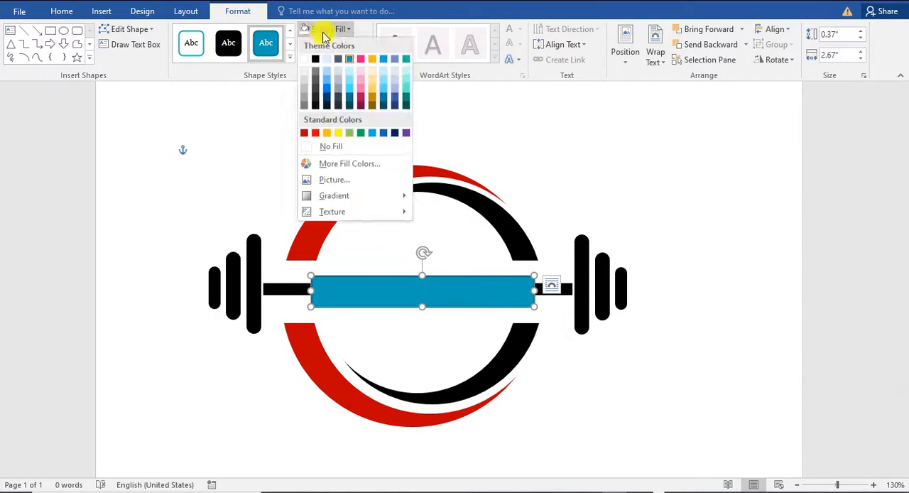
{"action": "left_click", "coordinate": [315, 145]}
{"action": "left_click", "coordinate": [329, 46]}
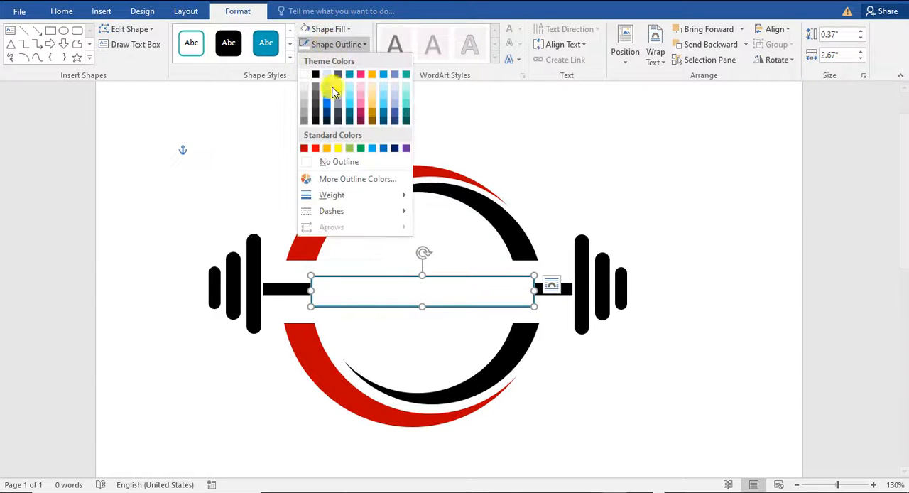
{"action": "left_click", "coordinate": [331, 160]}
{"action": "left_click", "coordinate": [756, 345]}
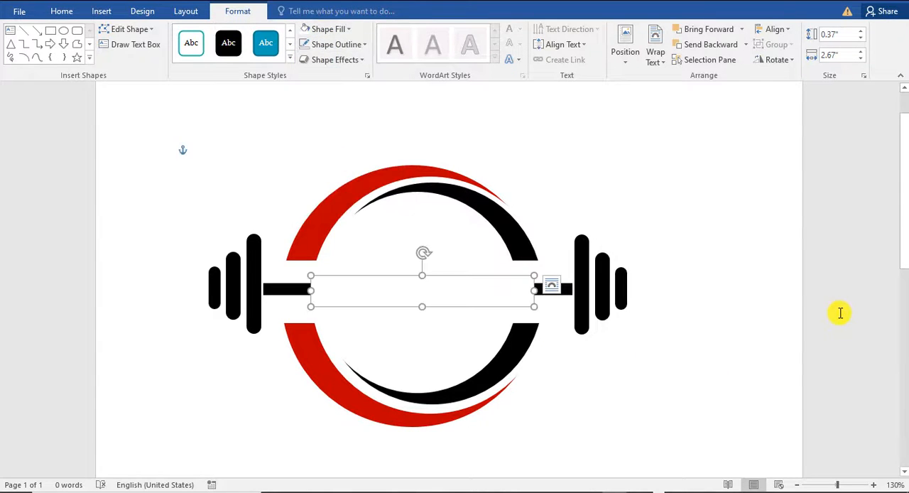
{"action": "left_click", "coordinate": [755, 345]}
Narrow the white rectangle from both sides to about 2.38" wide so more of each bar end shows
{"action": "left_click", "coordinate": [500, 293]}
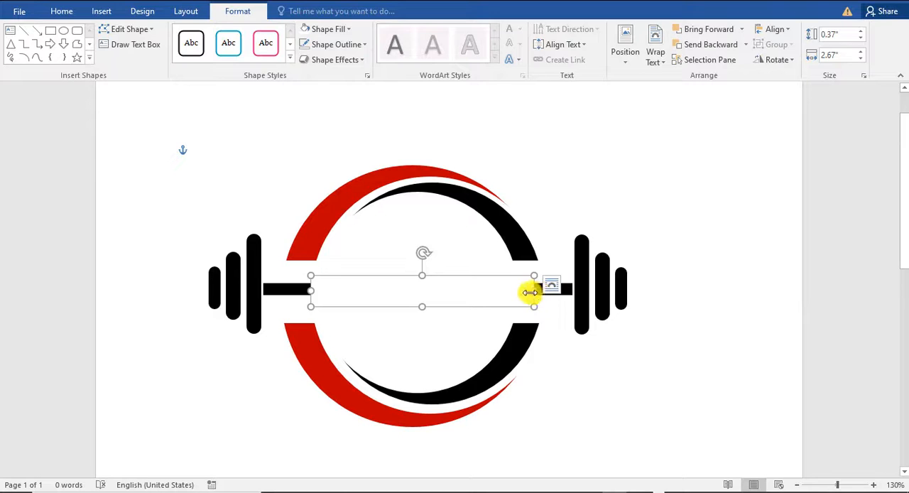
{"action": "left_click_drag", "start_coordinate": [530, 292], "coordinate": [517, 291]}
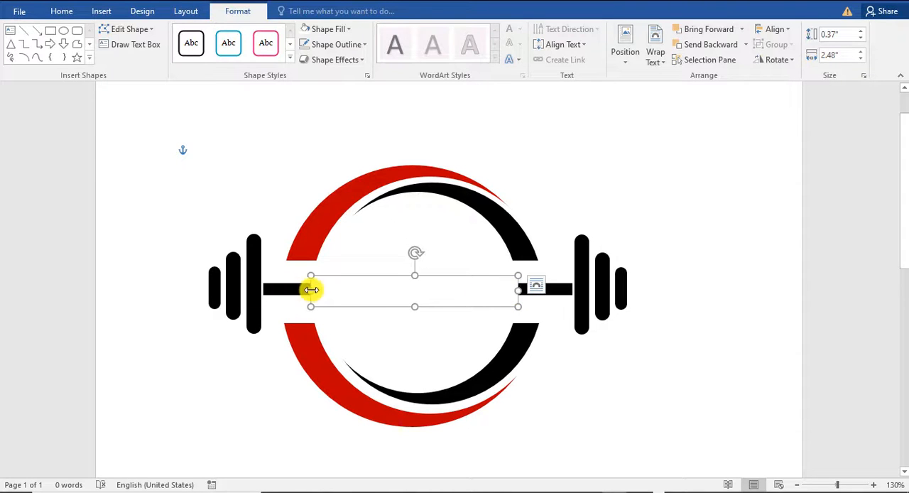
{"action": "left_click", "coordinate": [536, 284]}
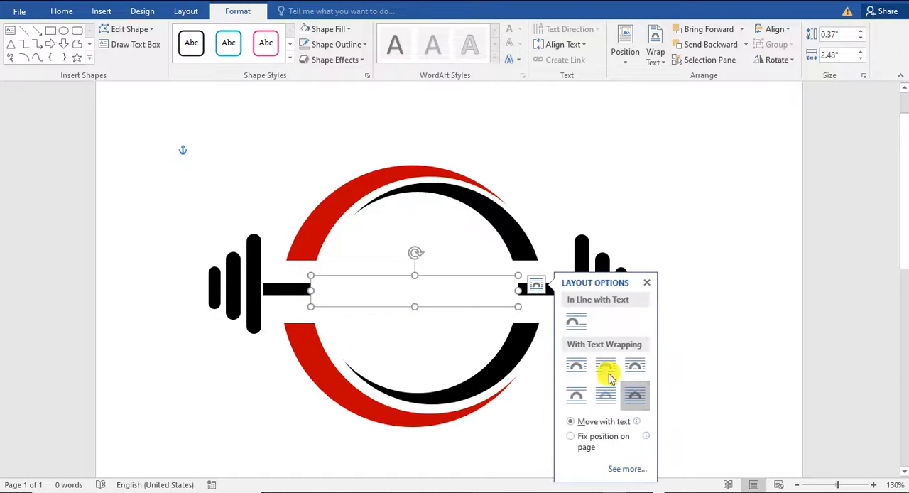
{"action": "scroll", "coordinate": [763, 331], "scroll_direction": "up", "scroll_amount": 2}
{"action": "left_click", "coordinate": [766, 334]}
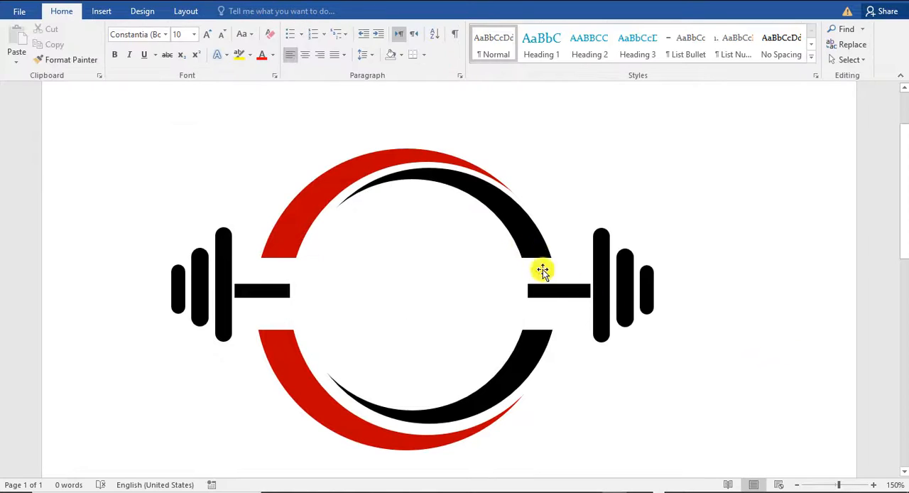
{"action": "left_click", "coordinate": [531, 293]}
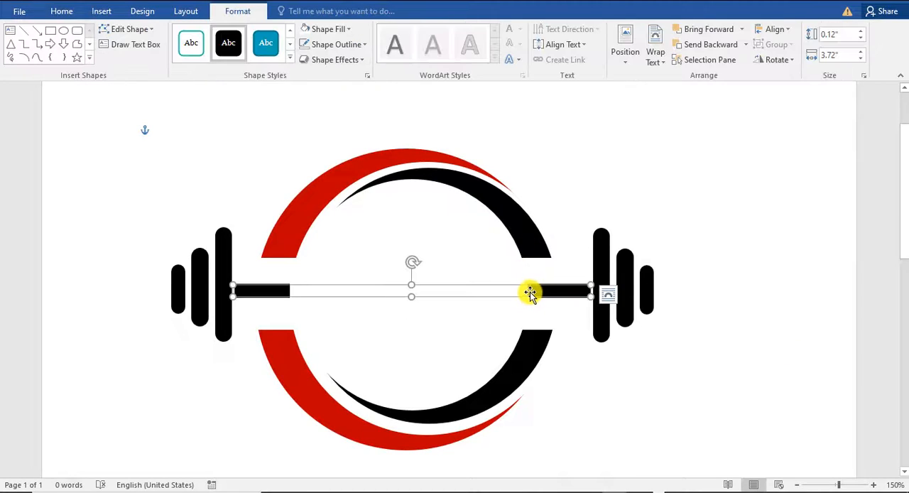
{"action": "left_click", "coordinate": [489, 276]}
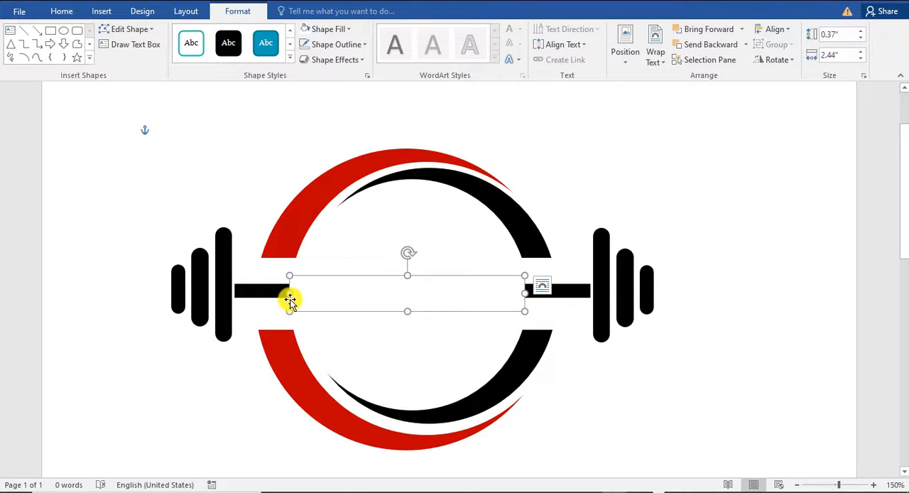
{"action": "left_click_drag", "start_coordinate": [295, 295], "coordinate": [298, 295]}
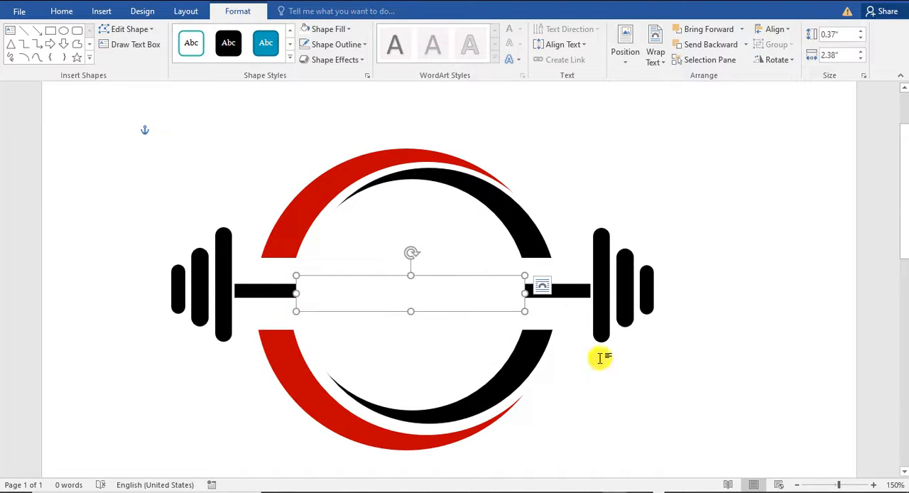
{"action": "left_click", "coordinate": [770, 386]}
{"action": "scroll", "coordinate": [512, 272], "scroll_direction": "down", "scroll_amount": 2}
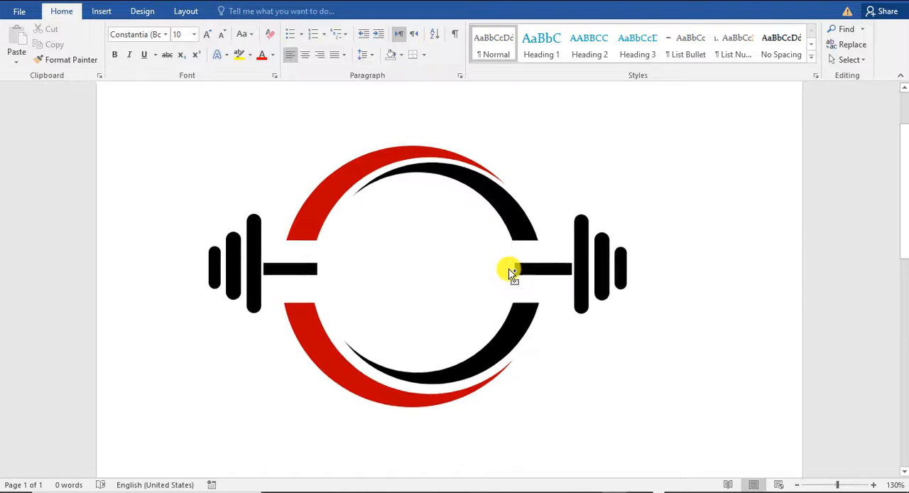
{"action": "scroll", "coordinate": [512, 272], "scroll_direction": "up", "scroll_amount": 1}
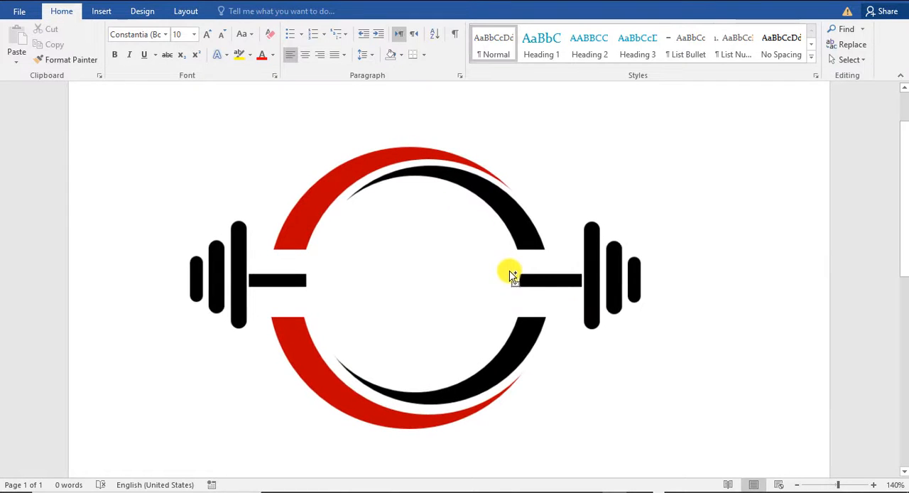
{"action": "left_click", "coordinate": [547, 273]}
{"action": "left_click", "coordinate": [217, 116]}
Insert black WordArt reading "GYM" and move it into the centre of the ring
{"action": "left_click", "coordinate": [101, 11]}
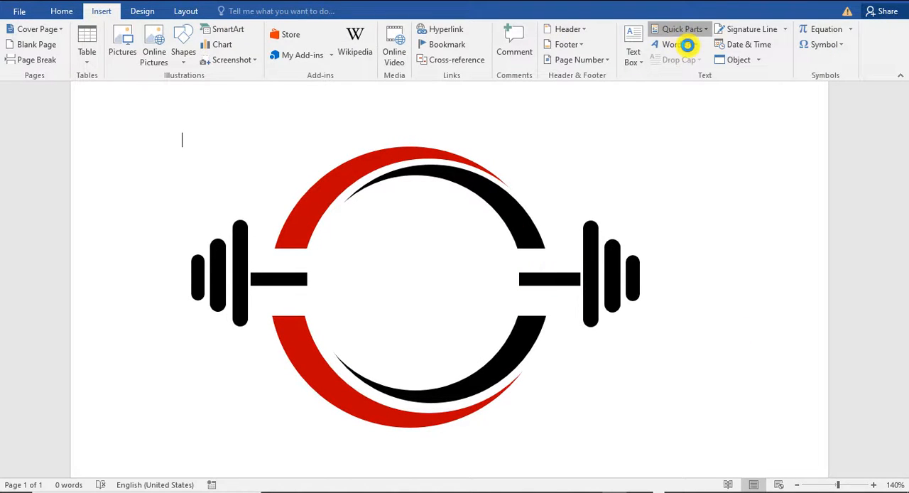
{"action": "left_click", "coordinate": [686, 46]}
{"action": "left_click", "coordinate": [680, 64]}
{"action": "left_click_drag", "start_coordinate": [370, 126], "coordinate": [454, 234]}
{"action": "triple_click", "coordinate": [466, 284]}
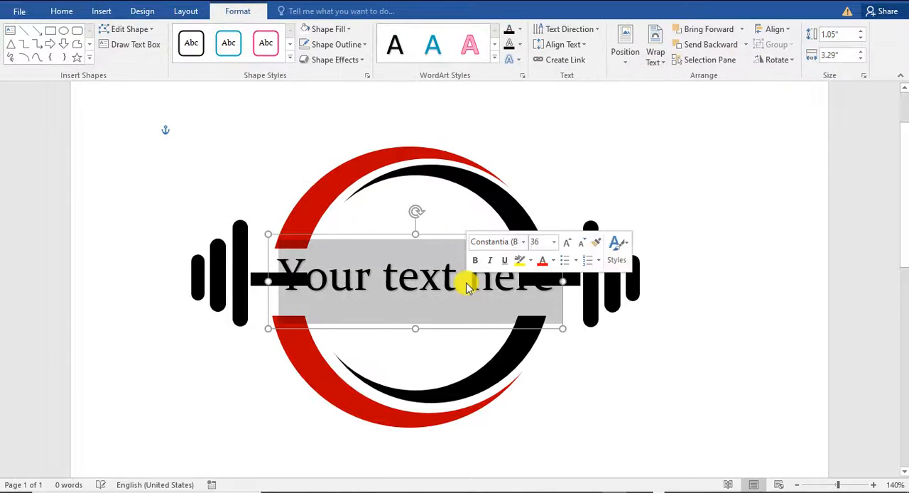
{"action": "type", "text": "GYM"}
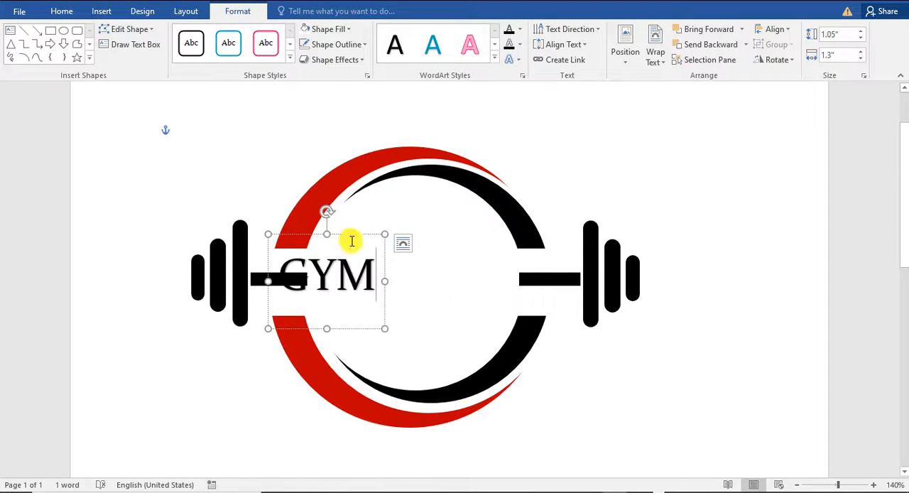
{"action": "left_click_drag", "start_coordinate": [348, 239], "coordinate": [415, 233]}
Set the GYM text to the Stretch Pro font at size 48 and centre it between the bar ends
{"action": "left_click", "coordinate": [62, 11]}
{"action": "left_click", "coordinate": [193, 34]}
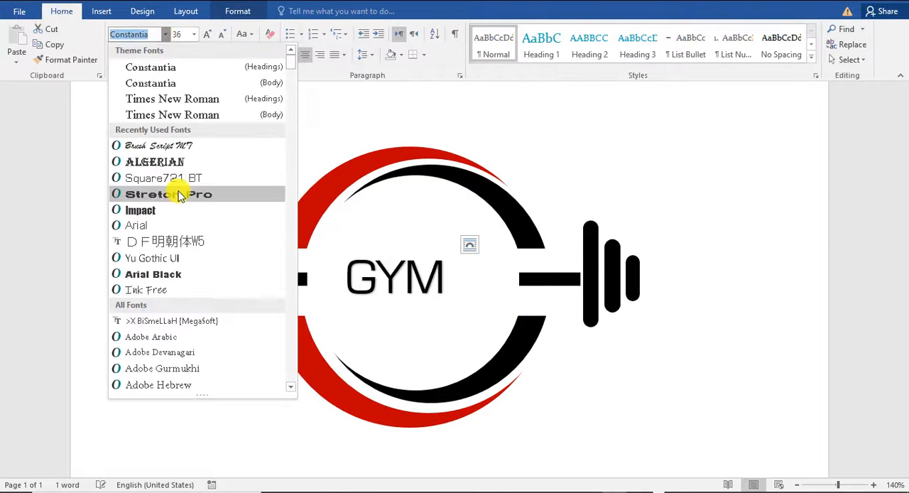
{"action": "left_click", "coordinate": [193, 196]}
{"action": "left_click", "coordinate": [207, 34]}
{"action": "left_click", "coordinate": [206, 34]}
{"action": "left_click", "coordinate": [207, 35]}
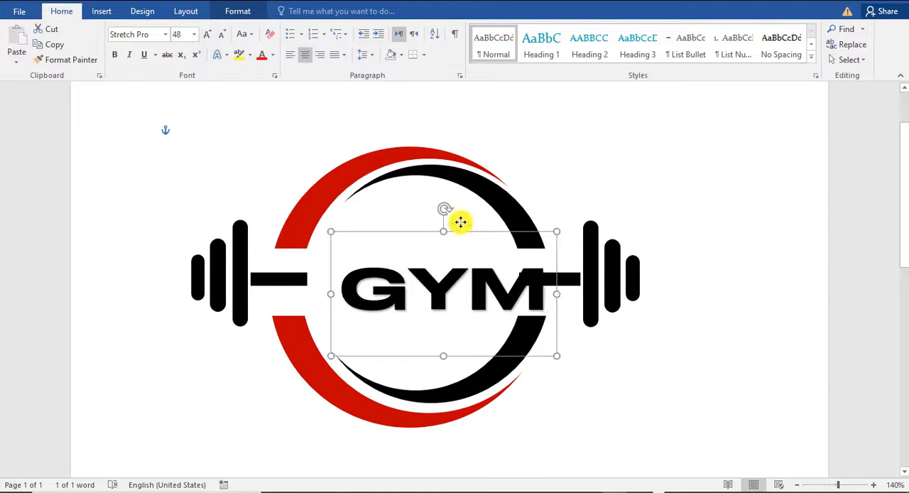
{"action": "left_click_drag", "start_coordinate": [461, 219], "coordinate": [441, 219]}
Fill the GYM text with red
{"action": "left_click", "coordinate": [238, 10]}
{"action": "left_click", "coordinate": [348, 29]}
{"action": "left_click", "coordinate": [519, 30]}
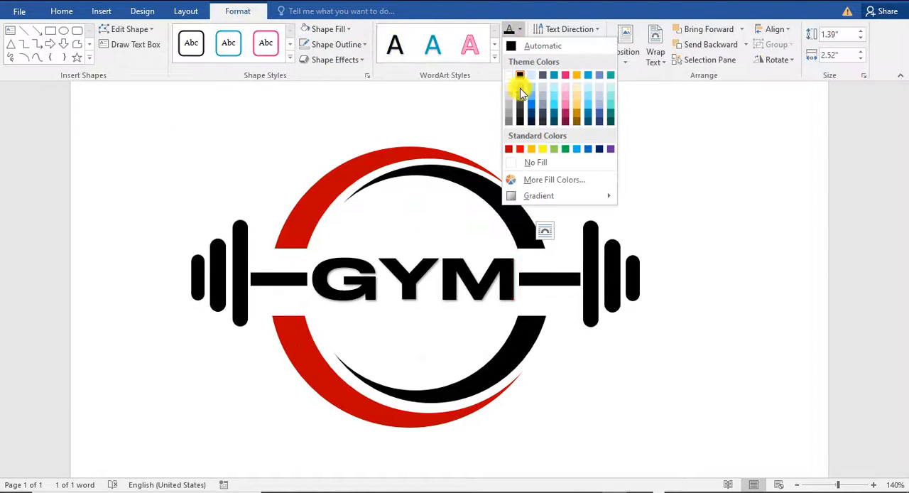
{"action": "left_click", "coordinate": [522, 148]}
{"action": "left_click", "coordinate": [353, 121]}
Draw a thin black triangle about 0.86" long and 0.05" wide and lay it horizontally below the letter G
{"action": "left_click", "coordinate": [100, 12]}
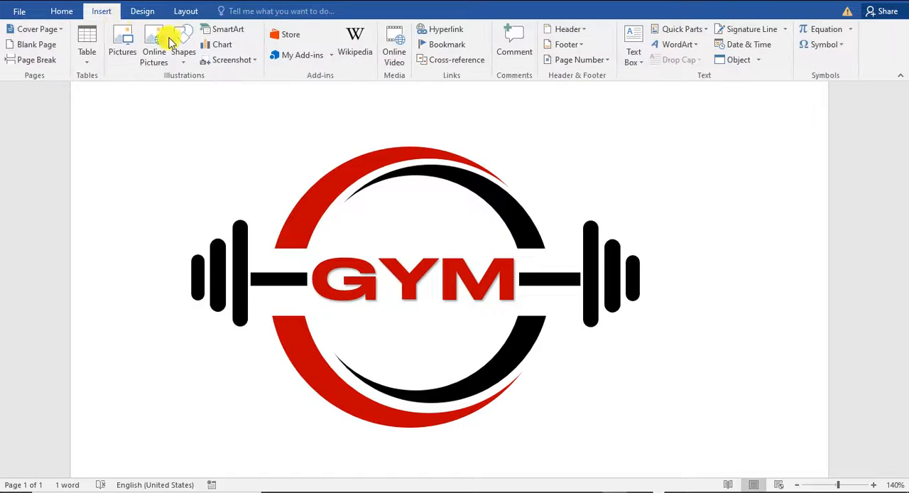
{"action": "left_click", "coordinate": [183, 44]}
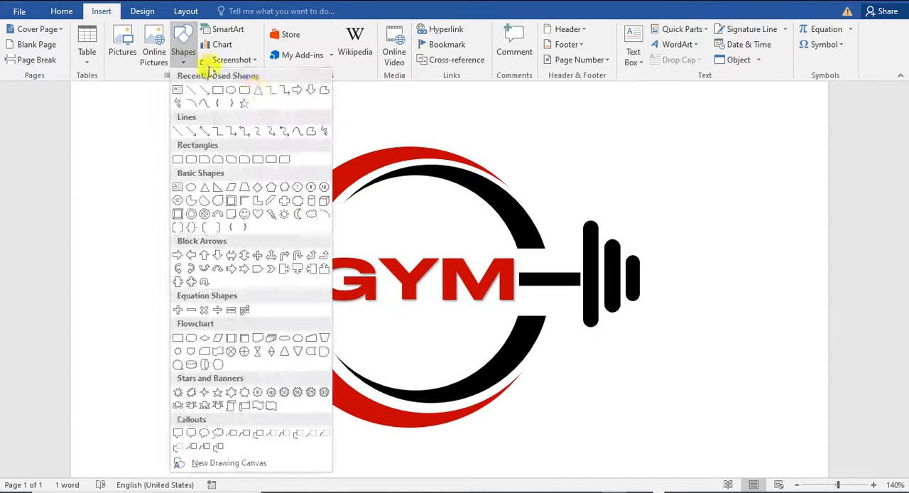
{"action": "left_click", "coordinate": [209, 126]}
{"action": "left_click_drag", "start_coordinate": [480, 130], "coordinate": [483, 240]}
{"action": "left_click_drag", "start_coordinate": [482, 158], "coordinate": [325, 292]}
{"action": "left_click_drag", "start_coordinate": [328, 319], "coordinate": [340, 318]}
{"action": "left_click_drag", "start_coordinate": [331, 241], "coordinate": [286, 319]}
Copy the thin triangle to below the letter M, flip it horizontally, and adjust the position of the one below the G
{"action": "left_click_drag", "start_coordinate": [331, 327], "coordinate": [495, 309]}
{"action": "left_click", "coordinate": [325, 300]}
{"action": "left_click", "coordinate": [372, 310]}
{"action": "left_click", "coordinate": [777, 59]}
{"action": "left_click", "coordinate": [791, 122]}
{"action": "left_click", "coordinate": [457, 357]}
{"action": "left_click_drag", "start_coordinate": [294, 308], "coordinate": [305, 310]}
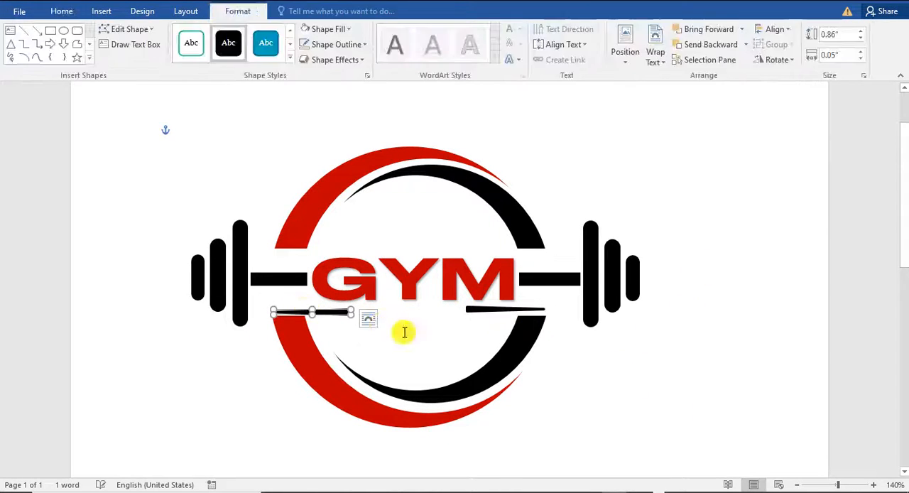
Insert WordArt text reading 24Hr below the GYM text
{"action": "left_click", "coordinate": [624, 388]}
{"action": "left_click", "coordinate": [406, 251]}
{"action": "left_click", "coordinate": [249, 128]}
{"action": "left_click", "coordinate": [102, 11]}
{"action": "left_click", "coordinate": [657, 45]}
{"action": "left_click", "coordinate": [667, 89]}
{"action": "left_click_drag", "start_coordinate": [391, 215], "coordinate": [474, 376]}
{"action": "triple_click", "coordinate": [294, 333]}
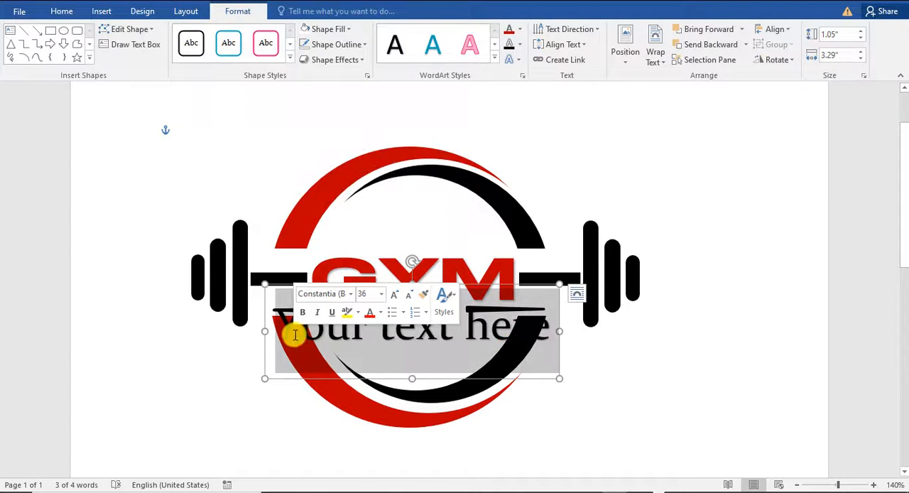
{"action": "type", "text": "24HR"}
{"action": "key", "text": "BackSpace"}
{"action": "type", "text": "r"}
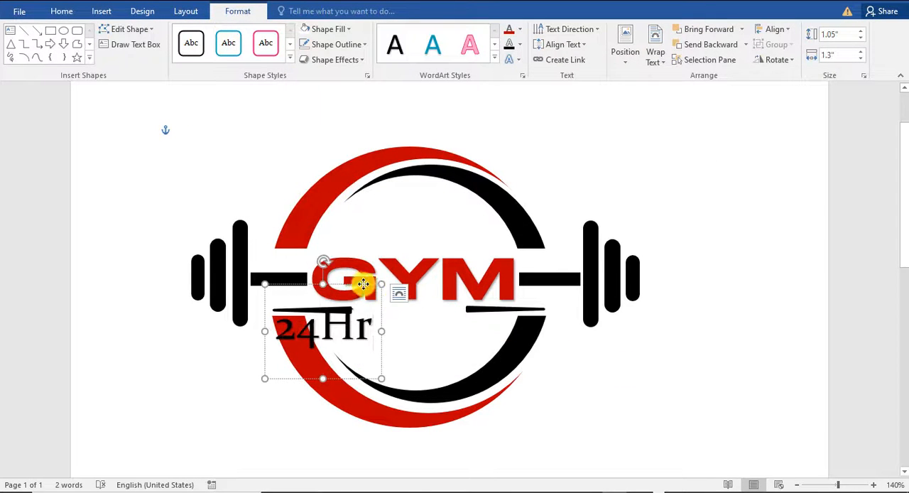
Set the 24Hr text to the Square721 BT font at a smaller size and centre it between the two thin triangles
{"action": "left_click", "coordinate": [60, 11]}
{"action": "left_click", "coordinate": [166, 34]}
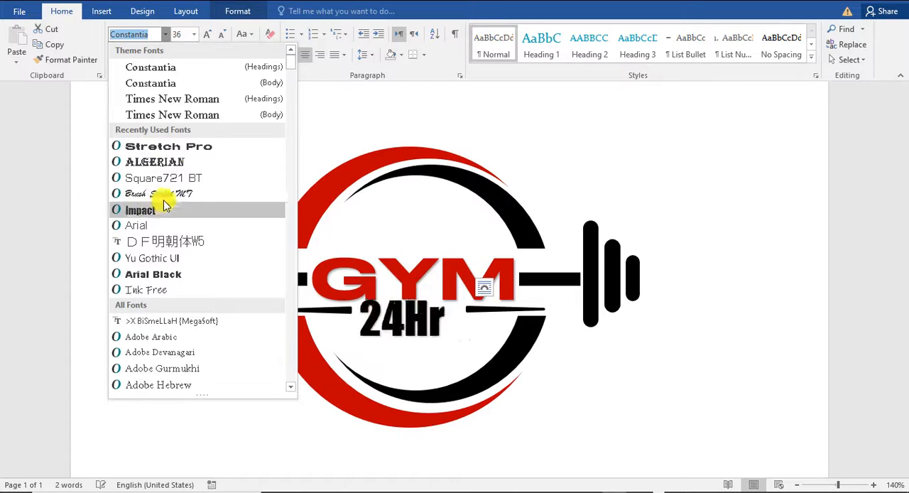
{"action": "left_click", "coordinate": [165, 178]}
{"action": "triple_click", "coordinate": [223, 34]}
{"action": "triple_click", "coordinate": [222, 34]}
{"action": "left_click", "coordinate": [661, 397]}
{"action": "left_click_drag", "start_coordinate": [400, 277], "coordinate": [419, 291]}
{"action": "left_click", "coordinate": [408, 313]}
{"action": "left_click", "coordinate": [623, 353]}
Nudge the GYM text slightly upward and move both thin triangles inward, close to the 24Hr text
{"action": "left_click", "coordinate": [465, 275]}
{"action": "left_click_drag", "start_coordinate": [433, 222], "coordinate": [433, 218]}
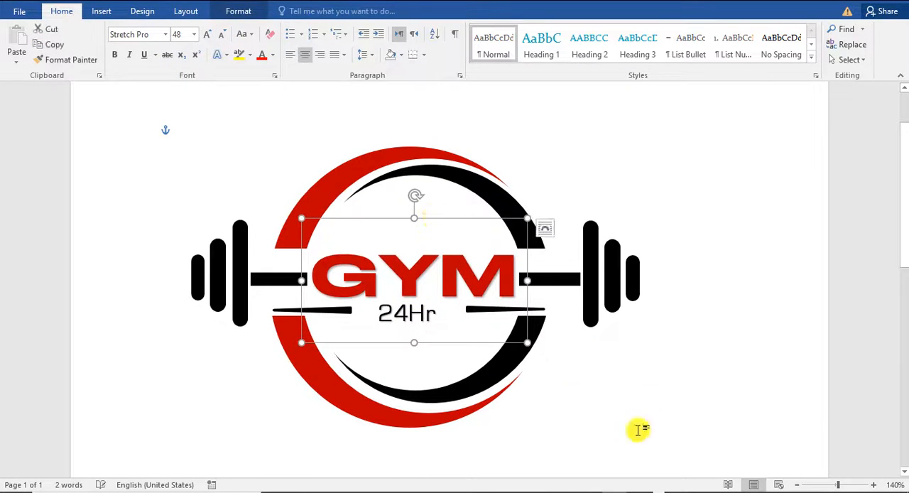
{"action": "left_click", "coordinate": [638, 430]}
{"action": "left_click_drag", "start_coordinate": [466, 310], "coordinate": [440, 311]}
{"action": "left_click_drag", "start_coordinate": [329, 311], "coordinate": [348, 310]}
{"action": "left_click", "coordinate": [700, 326]}
{"action": "scroll", "coordinate": [700, 326], "scroll_direction": "up", "scroll_amount": 1}
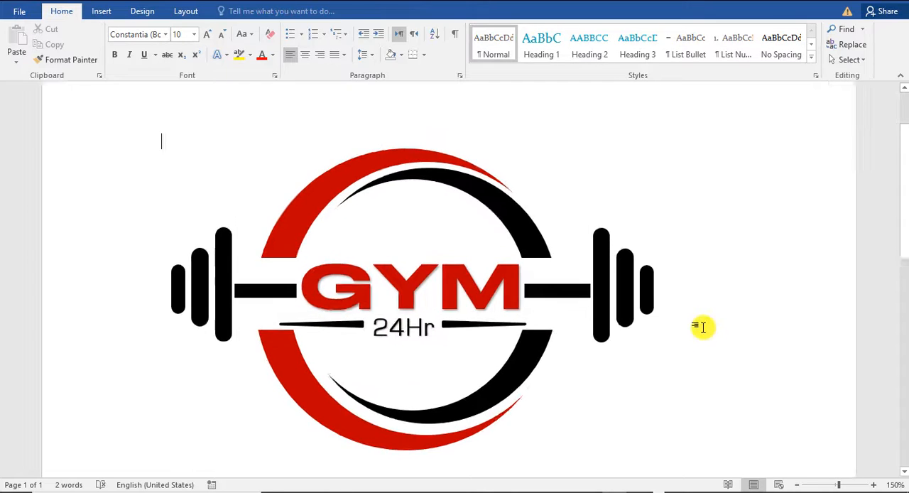
Make the 24Hr text bolder and nudge the weight plates to the right of the ring slightly downward
{"action": "left_click", "coordinate": [405, 326]}
{"action": "left_click", "coordinate": [743, 359]}
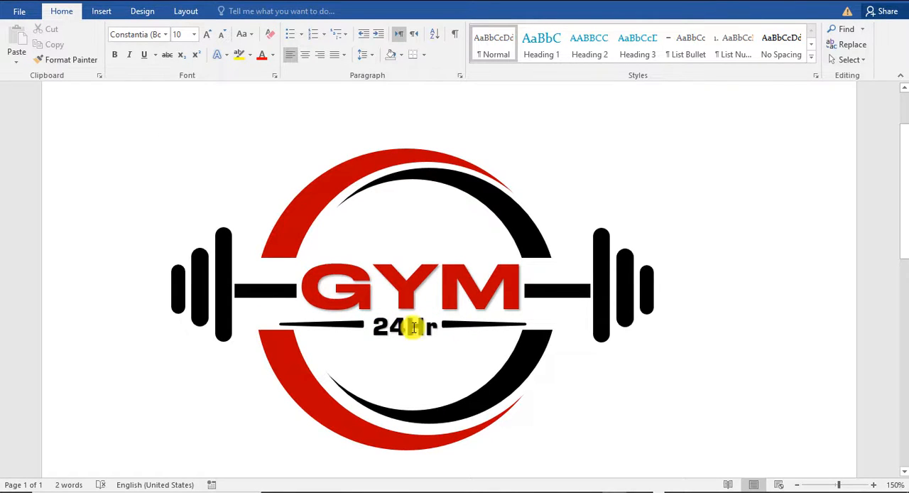
{"action": "left_click", "coordinate": [622, 308]}
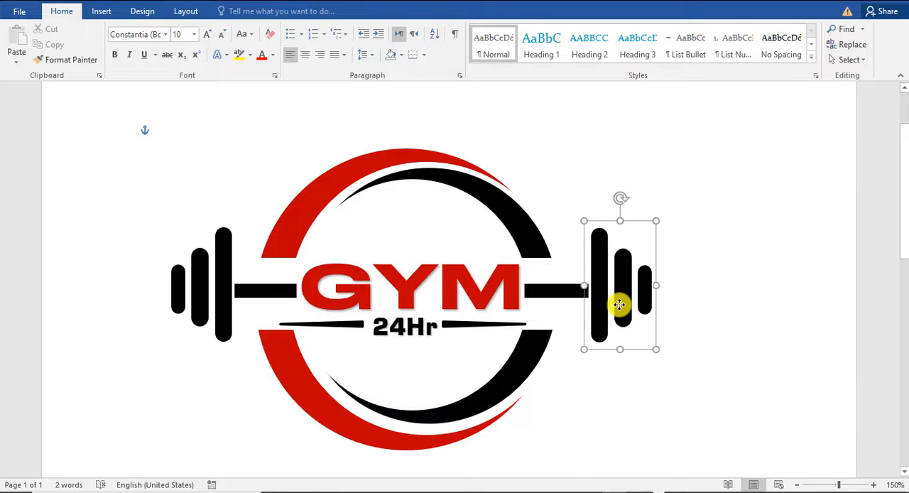
{"action": "left_click", "coordinate": [687, 318]}
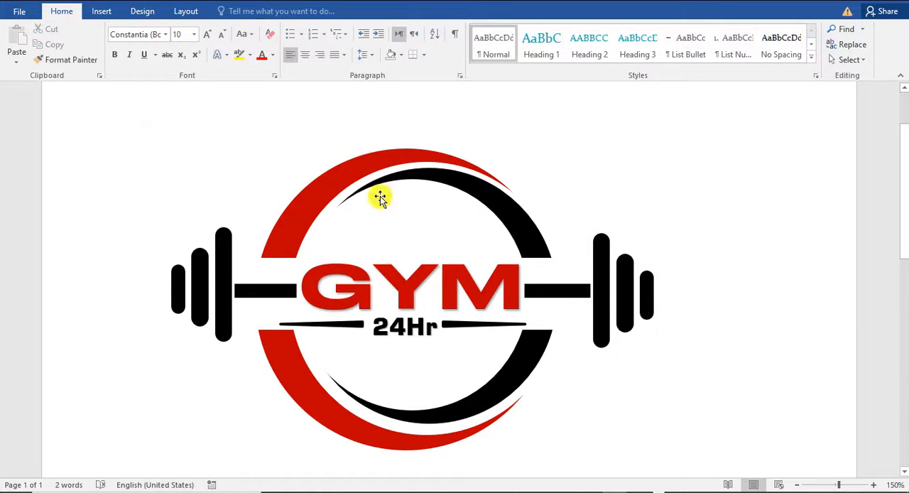
Draw an open kettlebell-handle curve about 2.02" wide and 1.09" high on top of the ring with the Curve shape
{"action": "scroll", "coordinate": [403, 228], "scroll_direction": "up", "scroll_amount": 2}
{"action": "scroll", "coordinate": [403, 228], "scroll_direction": "down", "scroll_amount": 1}
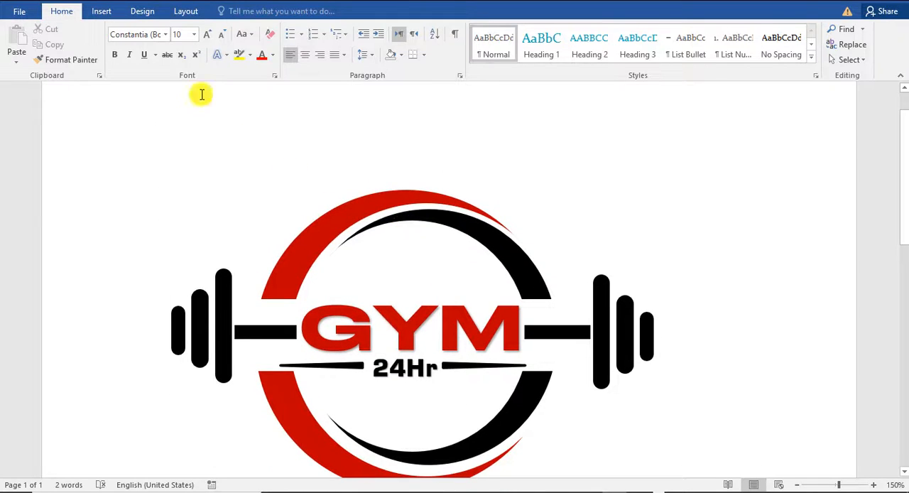
{"action": "left_click", "coordinate": [113, 14]}
{"action": "left_click", "coordinate": [187, 65]}
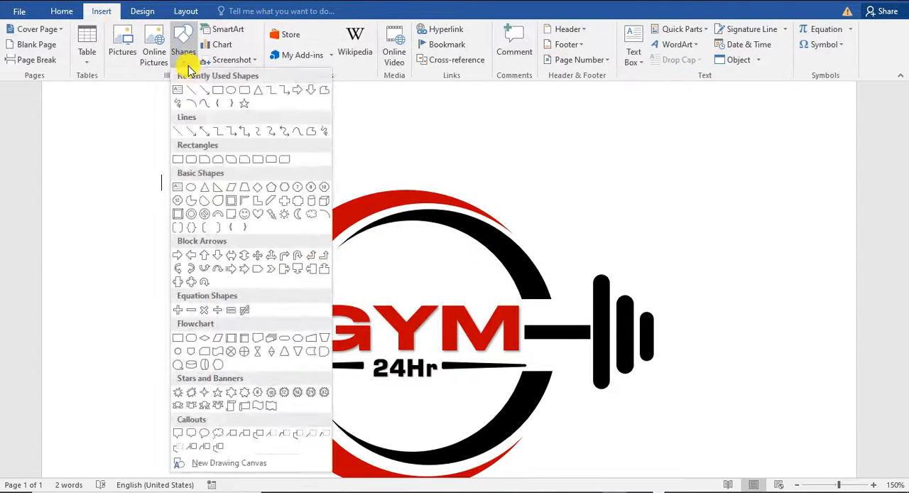
{"action": "left_click", "coordinate": [298, 137]}
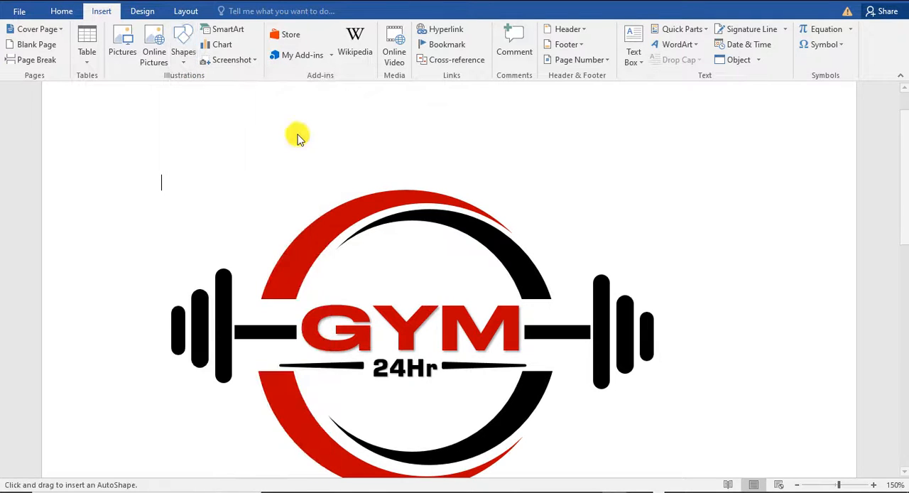
{"action": "left_click", "coordinate": [328, 210]}
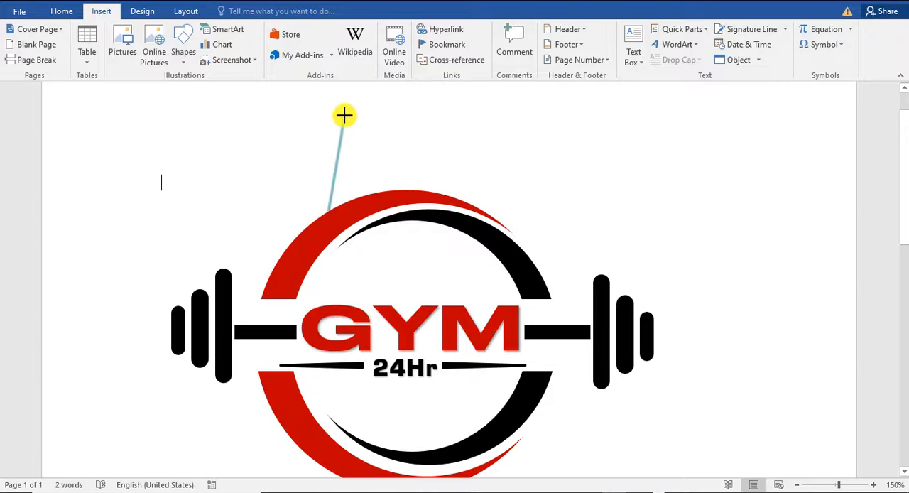
{"action": "left_click", "coordinate": [344, 115]}
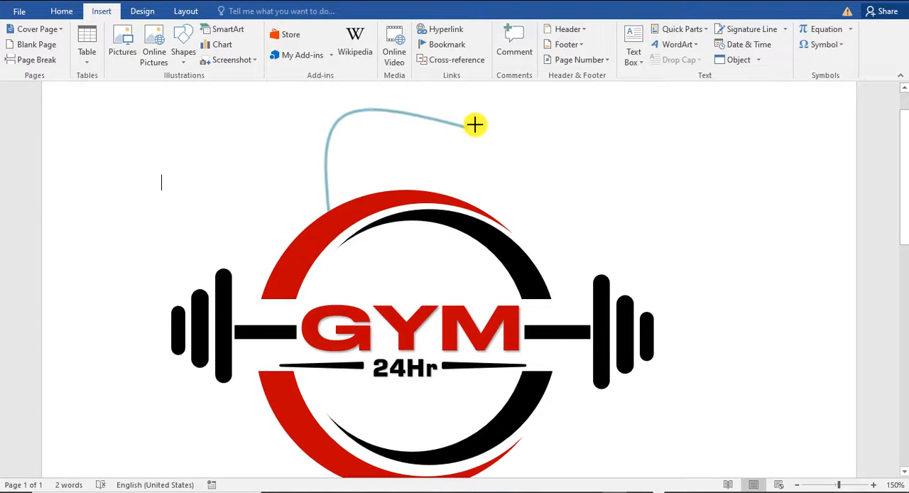
{"action": "left_click", "coordinate": [510, 121]}
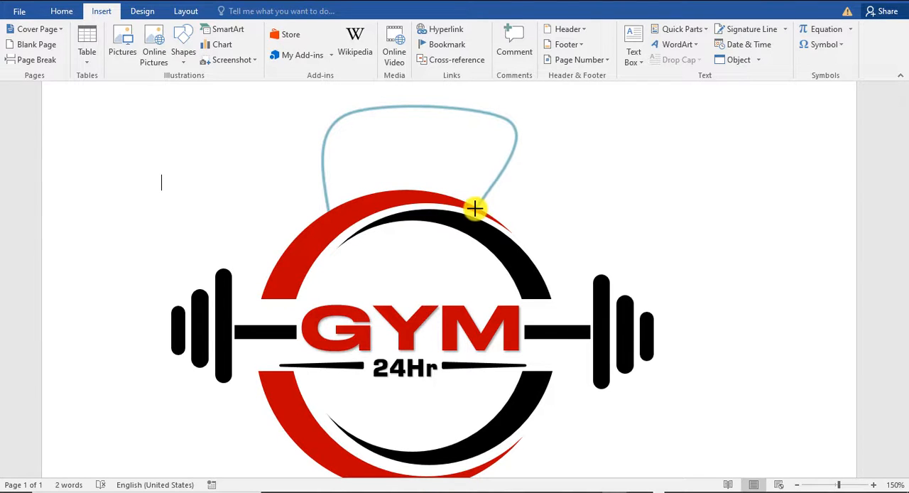
{"action": "double_click", "coordinate": [475, 208]}
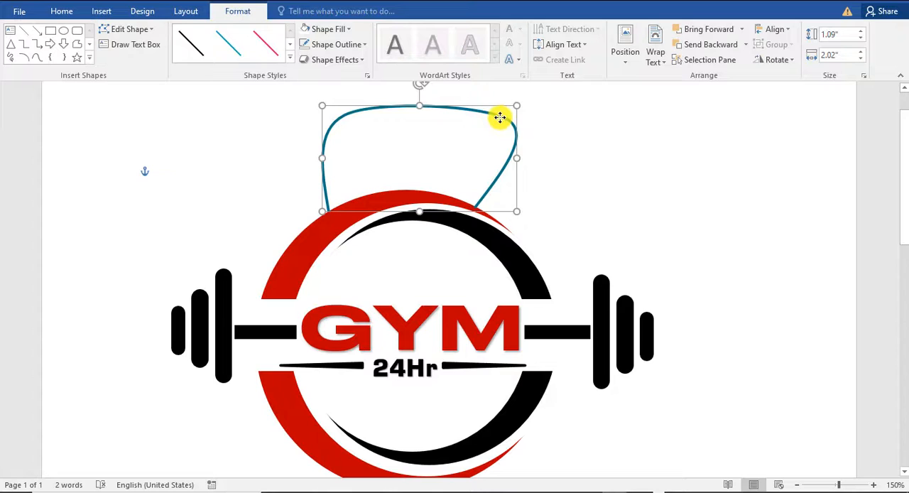
Lower the handle curve slightly and send it to the back, behind the ring
{"action": "left_click_drag", "start_coordinate": [500, 123], "coordinate": [500, 125]}
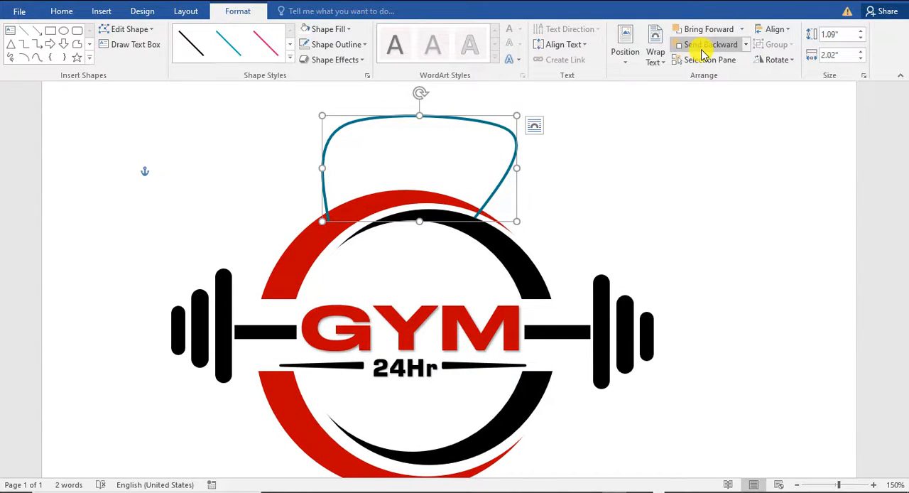
{"action": "left_click", "coordinate": [746, 44]}
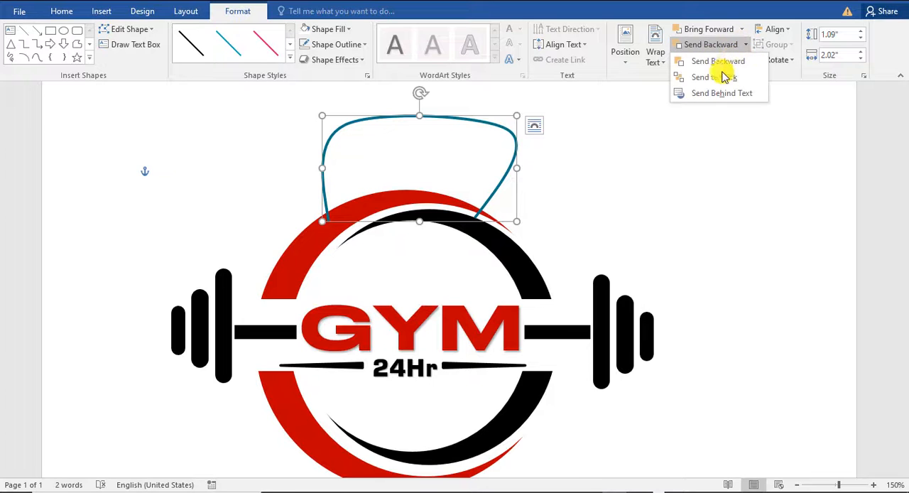
{"action": "left_click", "coordinate": [721, 83]}
{"action": "left_click", "coordinate": [490, 128]}
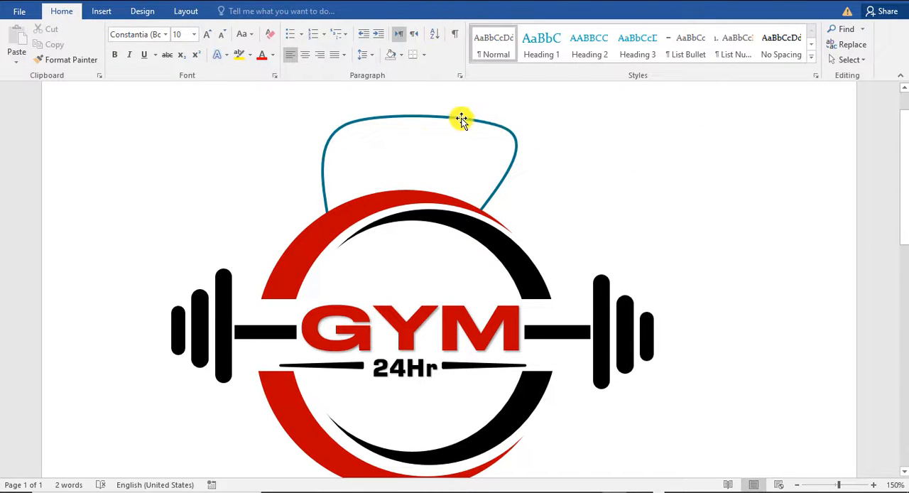
Set the handle curve's line width to 20 pt
{"action": "left_click", "coordinate": [462, 119]}
{"action": "left_click", "coordinate": [339, 45]}
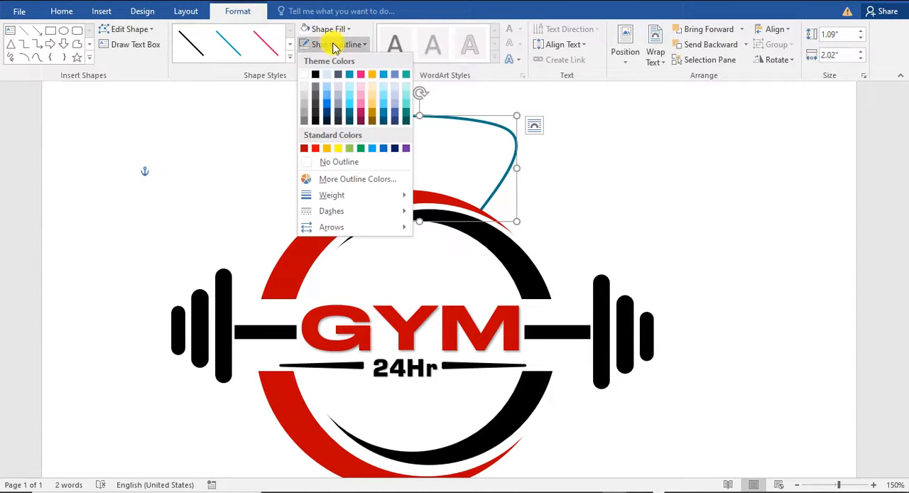
{"action": "mouse_move", "coordinate": [400, 199]}
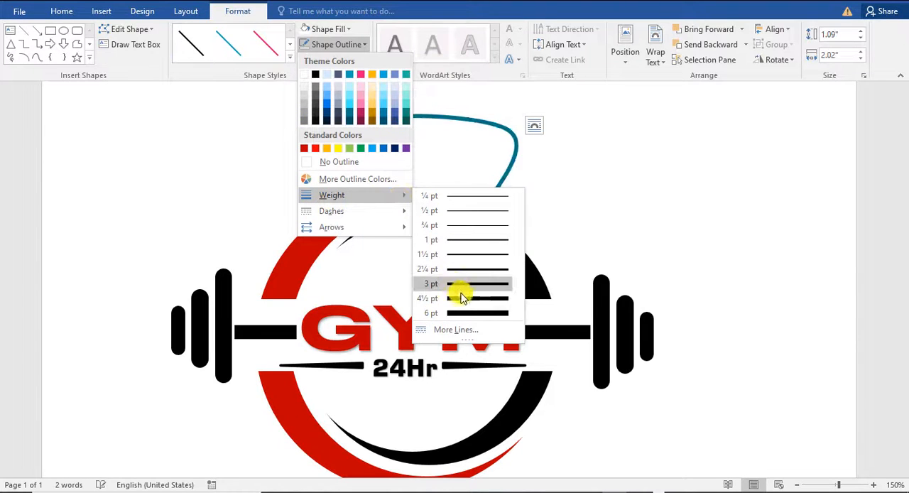
{"action": "left_click", "coordinate": [376, 268]}
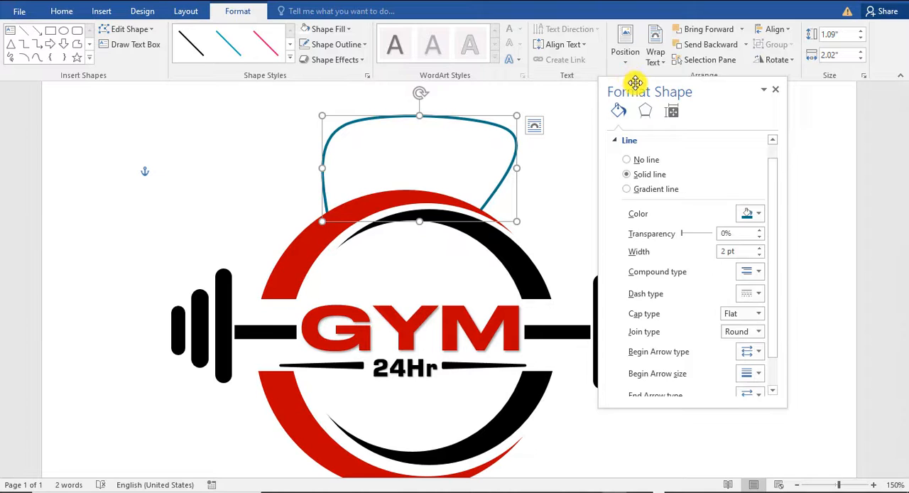
{"action": "left_click_drag", "start_coordinate": [635, 83], "coordinate": [597, 20]}
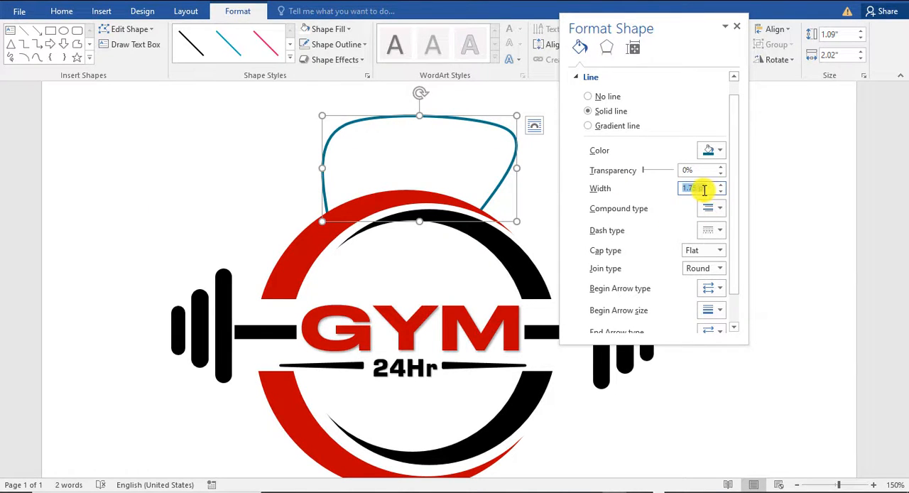
{"action": "left_click_drag", "start_coordinate": [708, 189], "coordinate": [675, 186]}
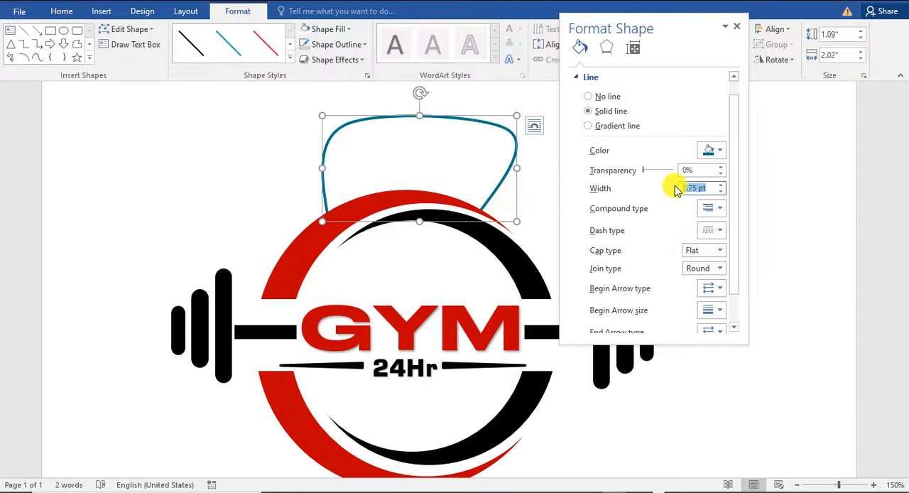
{"action": "type", "text": "20"}
{"action": "key", "text": "Return"}
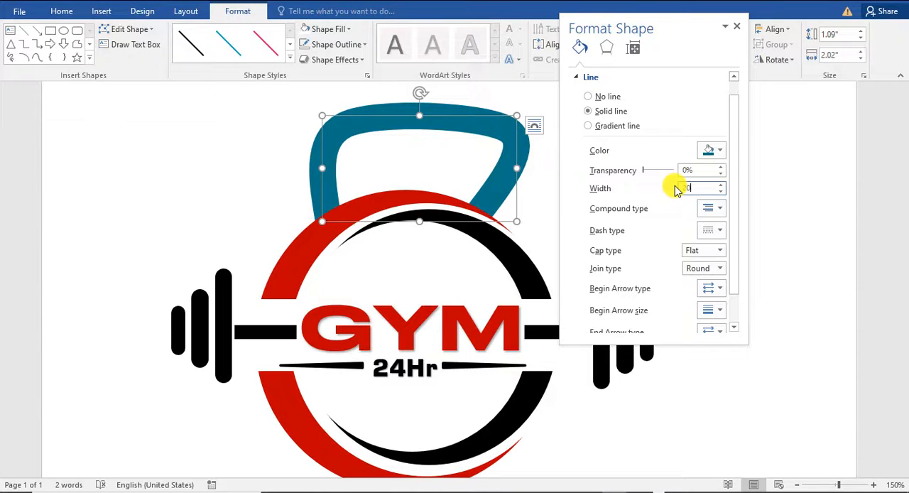
{"action": "left_click", "coordinate": [737, 26]}
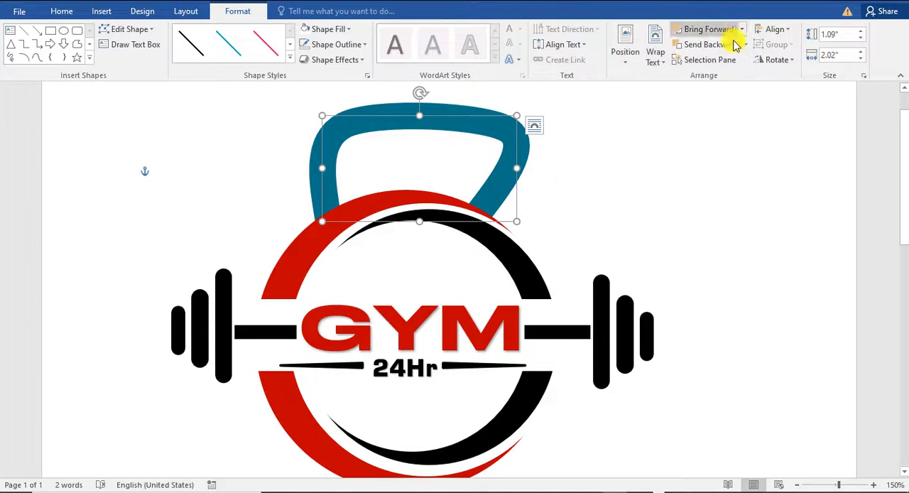
Colour the handle curve's outline black
{"action": "left_click", "coordinate": [334, 31]}
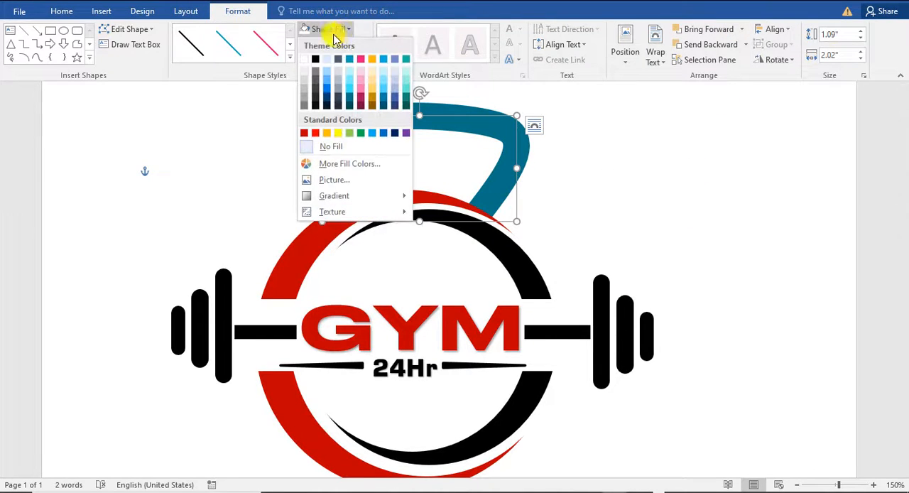
{"action": "left_click", "coordinate": [338, 45]}
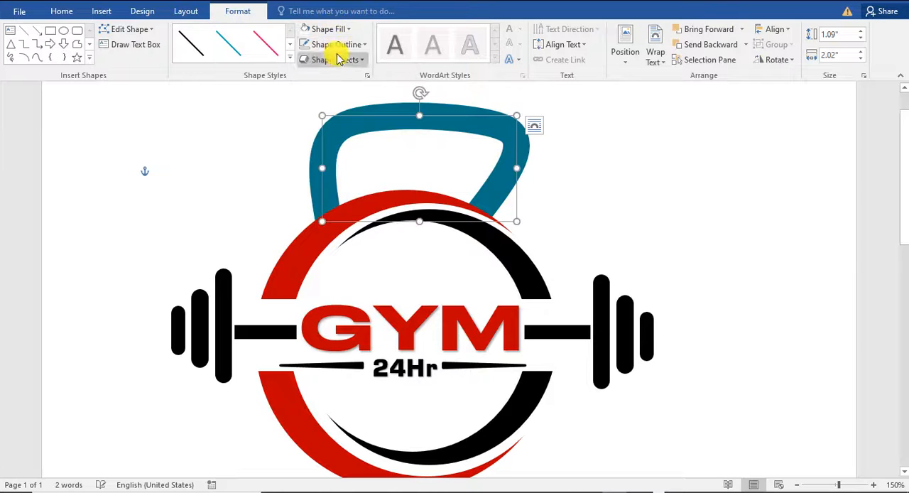
{"action": "left_click", "coordinate": [312, 120]}
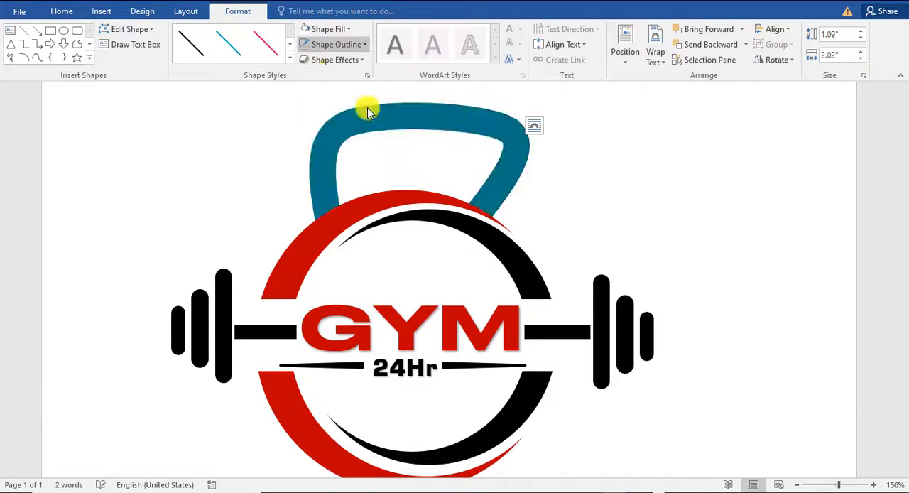
{"action": "left_click", "coordinate": [728, 245]}
Draw a black rectangle about 0.32" wide and 0.12" high at the barbell's left end and place a matching one at its right end
{"action": "scroll", "coordinate": [728, 245], "scroll_direction": "down", "scroll_amount": 2, "text": "ctrl"}
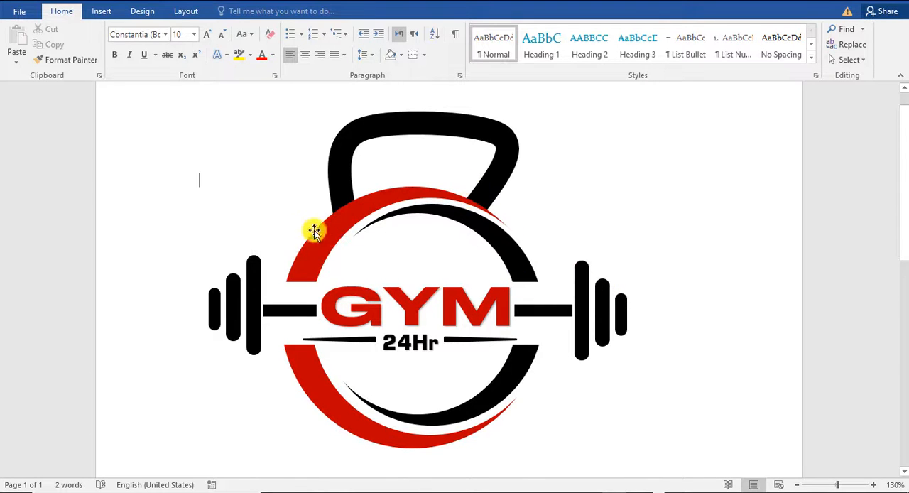
{"action": "scroll", "coordinate": [578, 303], "scroll_direction": "up", "scroll_amount": 1}
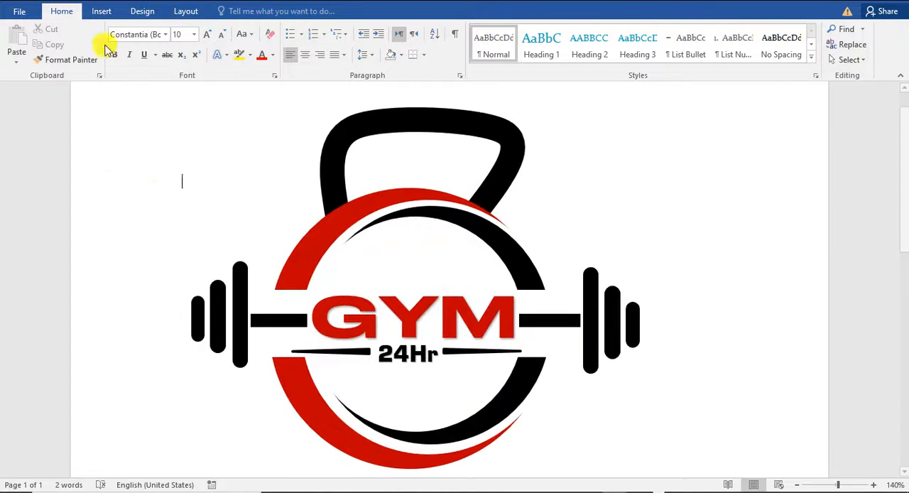
{"action": "left_click", "coordinate": [101, 11]}
{"action": "left_click", "coordinate": [183, 53]}
{"action": "left_click", "coordinate": [239, 93]}
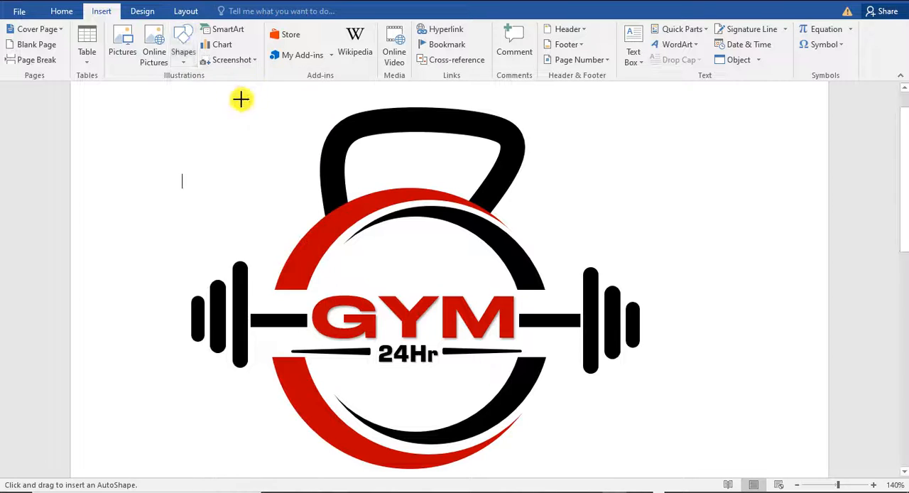
{"action": "left_click", "coordinate": [184, 53]}
{"action": "left_click", "coordinate": [213, 92]}
{"action": "left_click_drag", "start_coordinate": [168, 315], "coordinate": [640, 321]}
{"action": "left_click", "coordinate": [228, 43]}
{"action": "left_click", "coordinate": [237, 360]}
Move the left bar-end rectangle outward until it sits just outside the smallest weight plate
{"action": "left_click", "coordinate": [175, 320]}
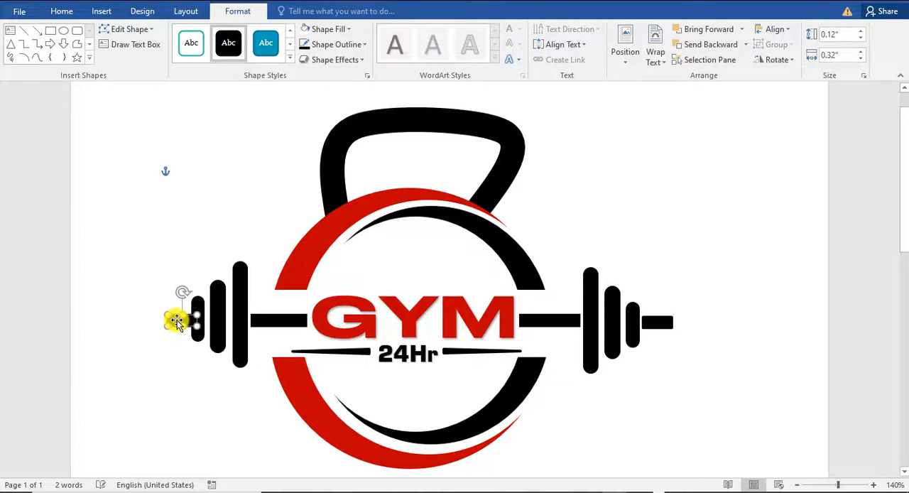
{"action": "left_click", "coordinate": [645, 380]}
{"action": "left_click_drag", "start_coordinate": [177, 319], "coordinate": [168, 319]}
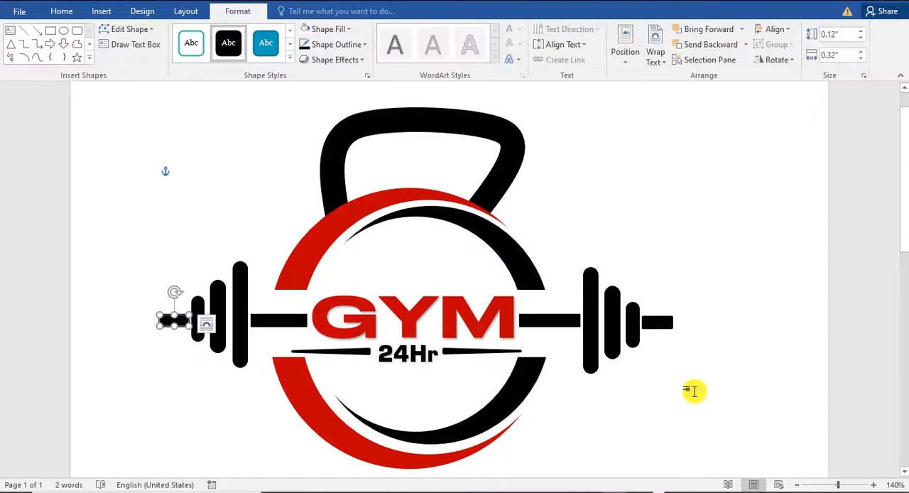
{"action": "left_click", "coordinate": [695, 391]}
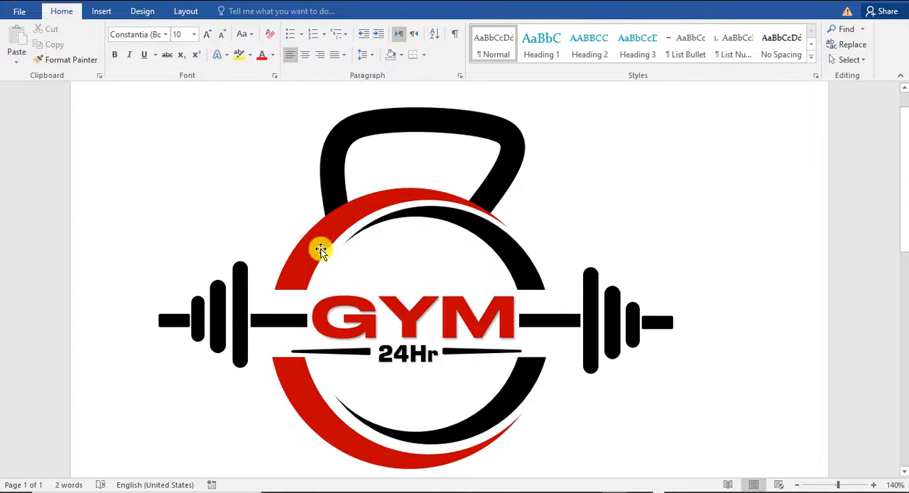
Draw a five-pointed star about 0.58" by 0.58" above the GYM text and apply the black shape style
{"action": "left_click", "coordinate": [100, 11]}
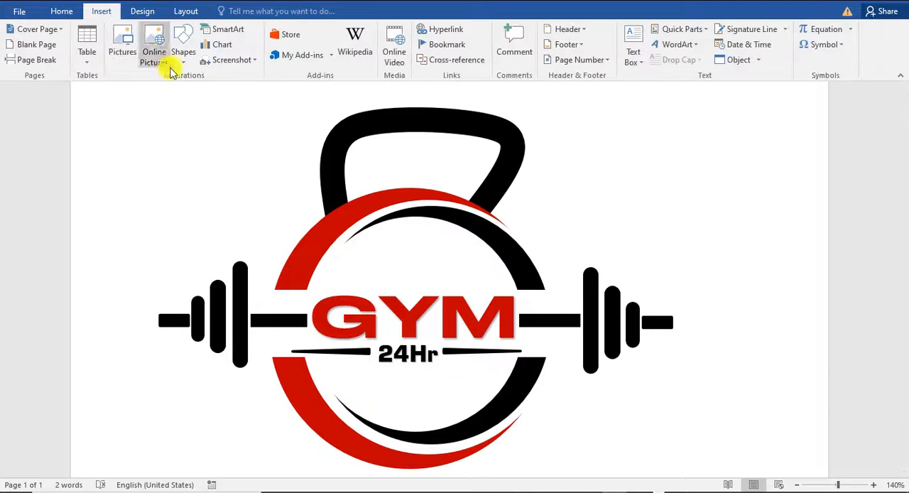
{"action": "left_click", "coordinate": [183, 53]}
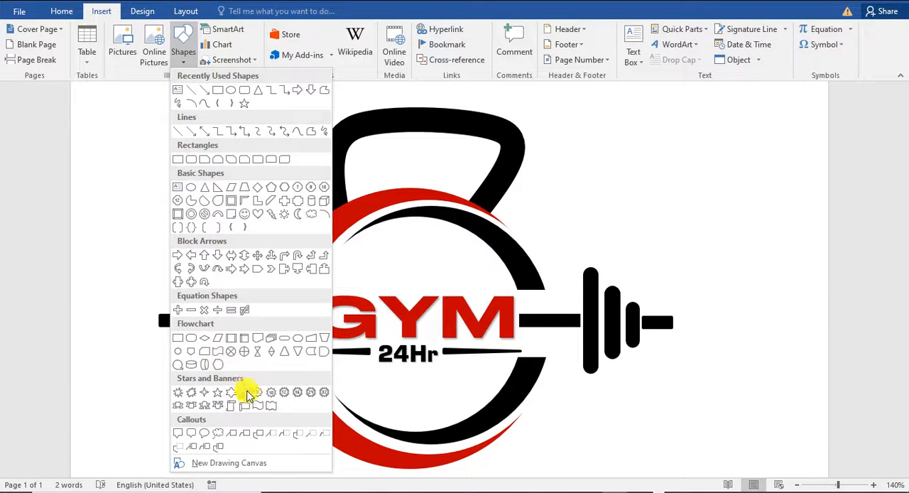
{"action": "left_click", "coordinate": [219, 393]}
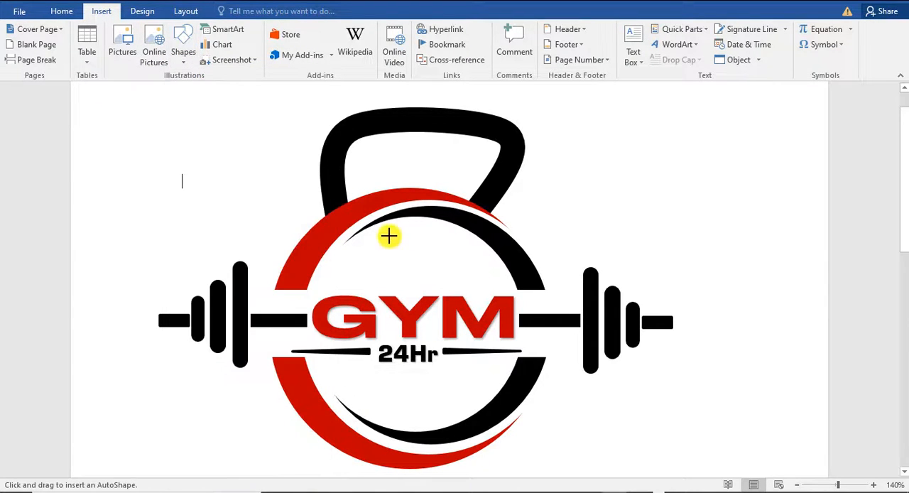
{"action": "left_click_drag", "start_coordinate": [387, 233], "coordinate": [432, 284]}
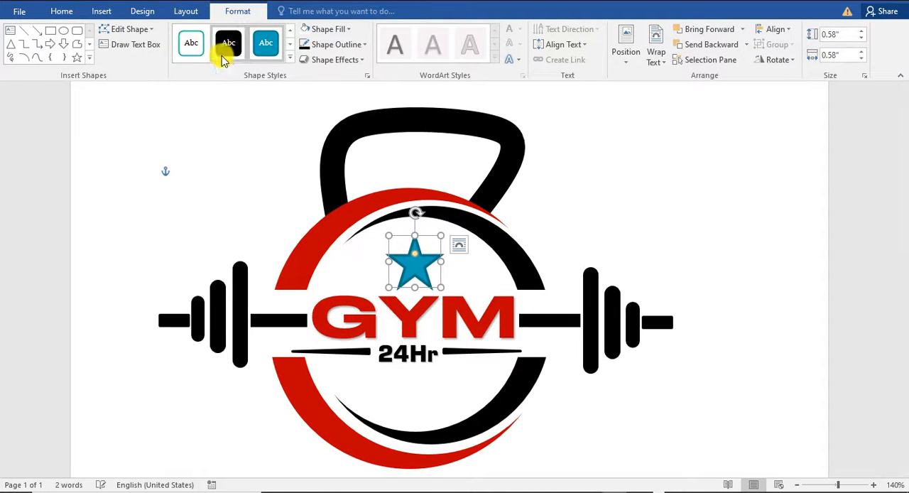
{"action": "left_click", "coordinate": [228, 43]}
{"action": "left_click", "coordinate": [749, 225]}
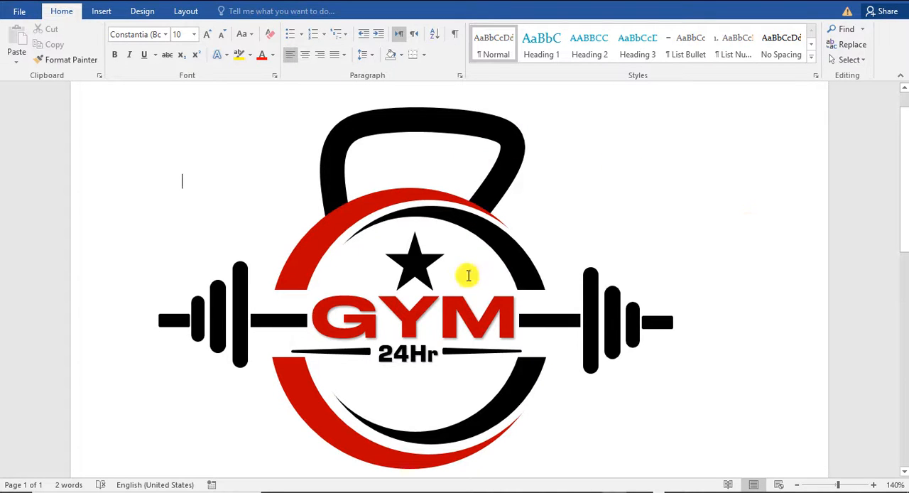
Nudge the star slightly left and down so it sits centred above the letter Y
{"action": "left_click", "coordinate": [412, 265]}
{"action": "left_click_drag", "start_coordinate": [413, 265], "coordinate": [418, 265]}
{"action": "left_click", "coordinate": [599, 393]}
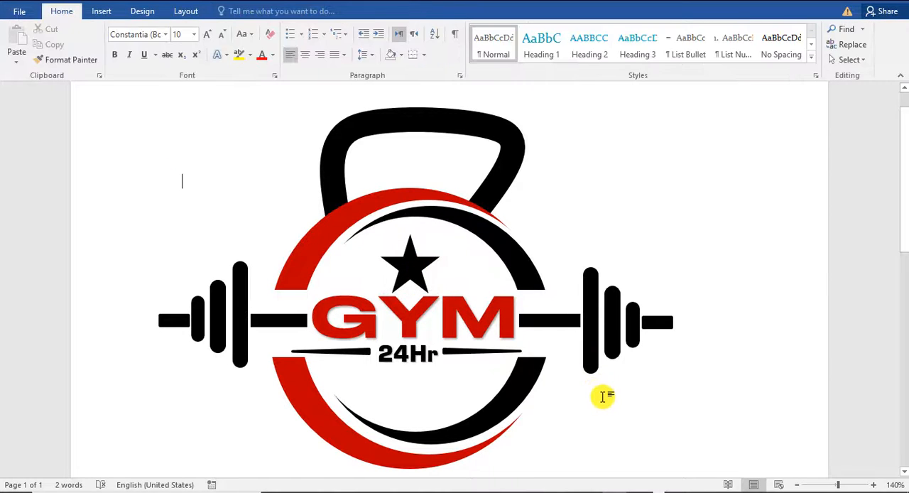